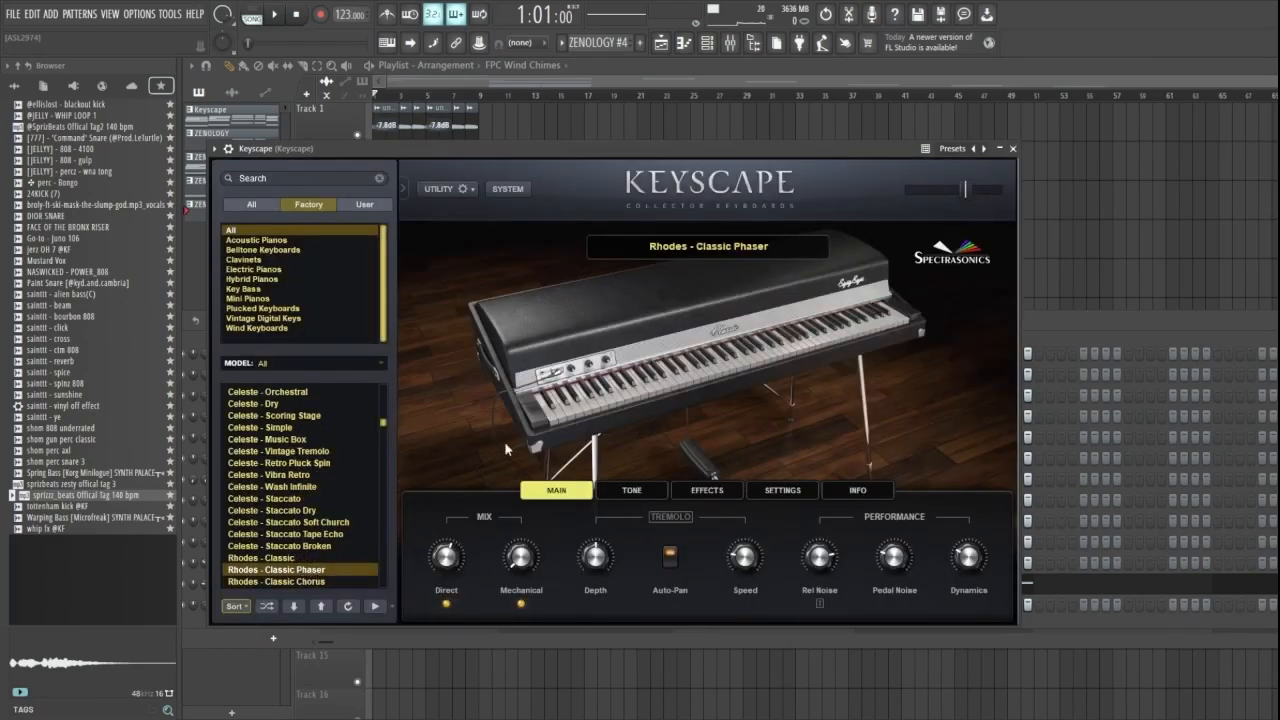
- Close the Keyscape instrument window and play through the Keyscape chord pattern in the piano roll
click(1012, 149)
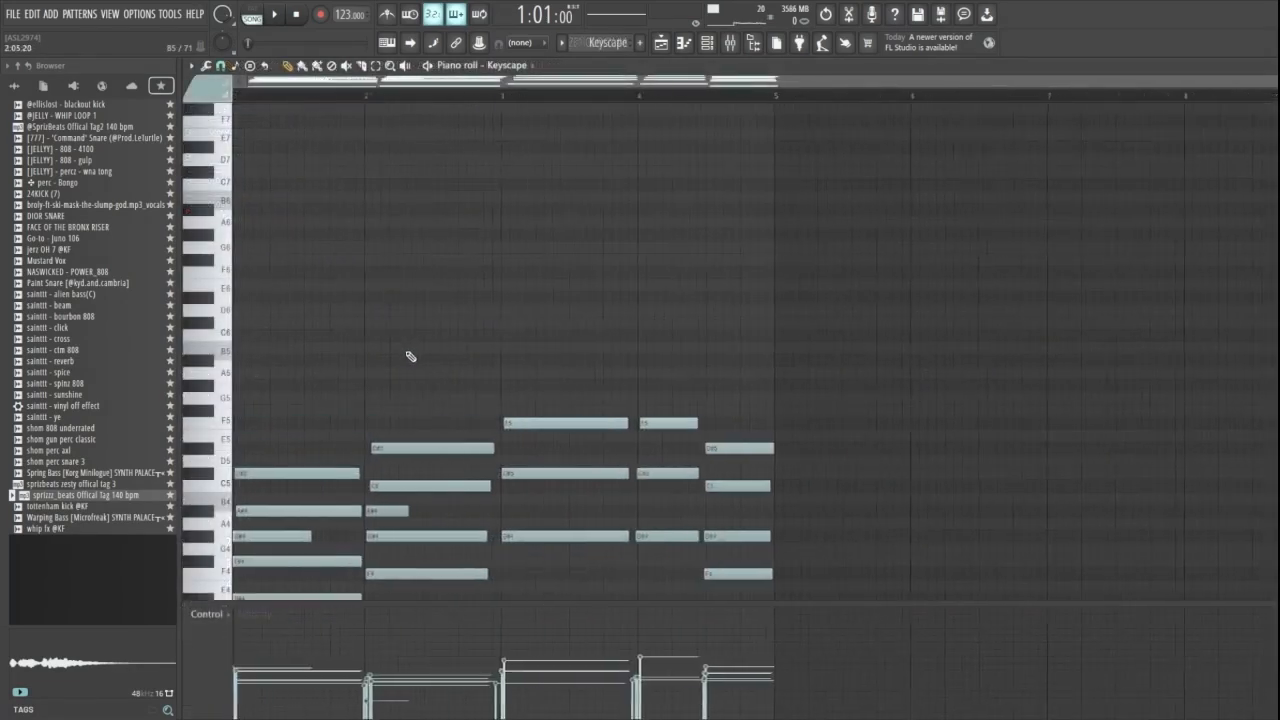
scroll(557, 563, down, 3)
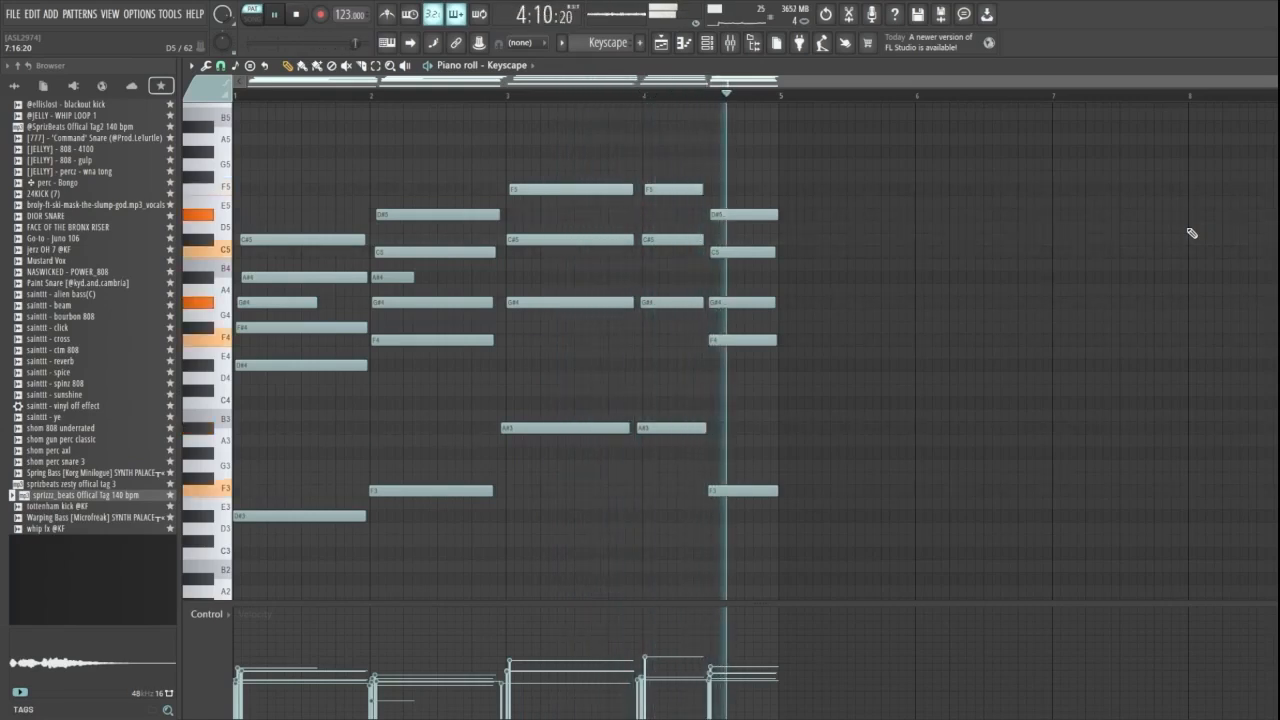
key(space)
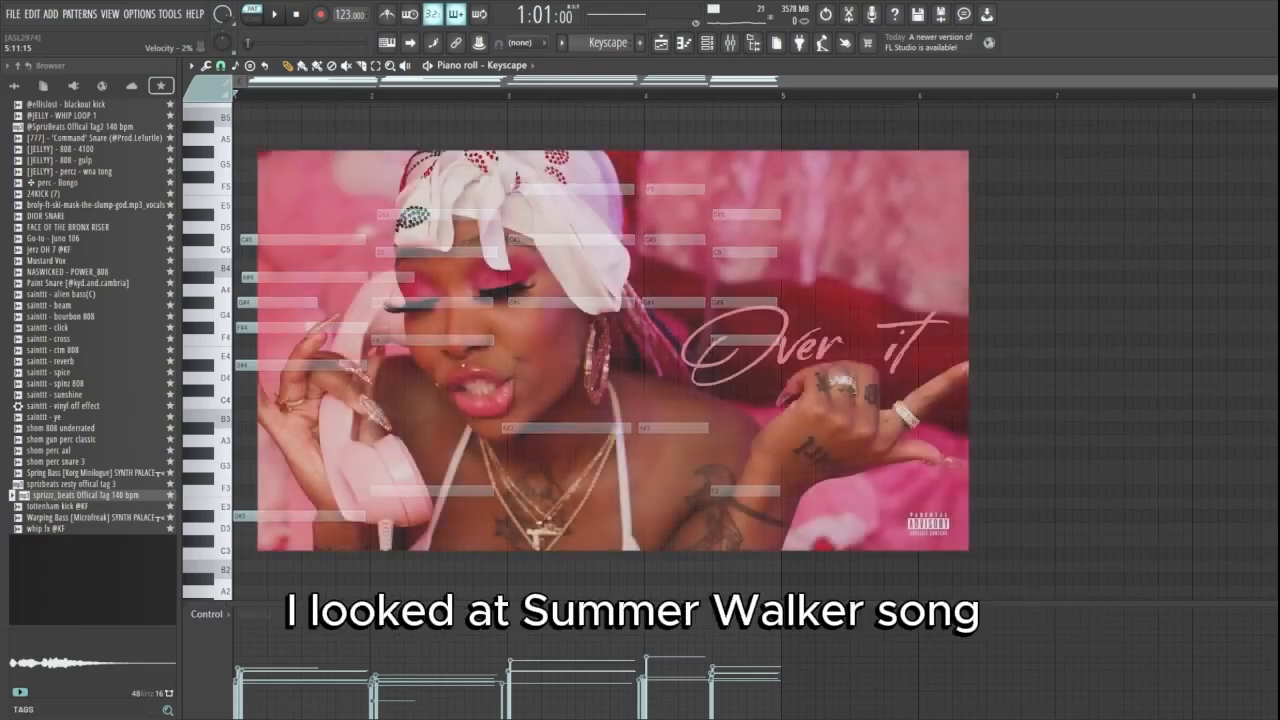
- Draw a short triad of D#4, G#4 and C#5 at the very start of the Keyscape pattern
scroll(240, 360, up, 5)
click(240, 365)
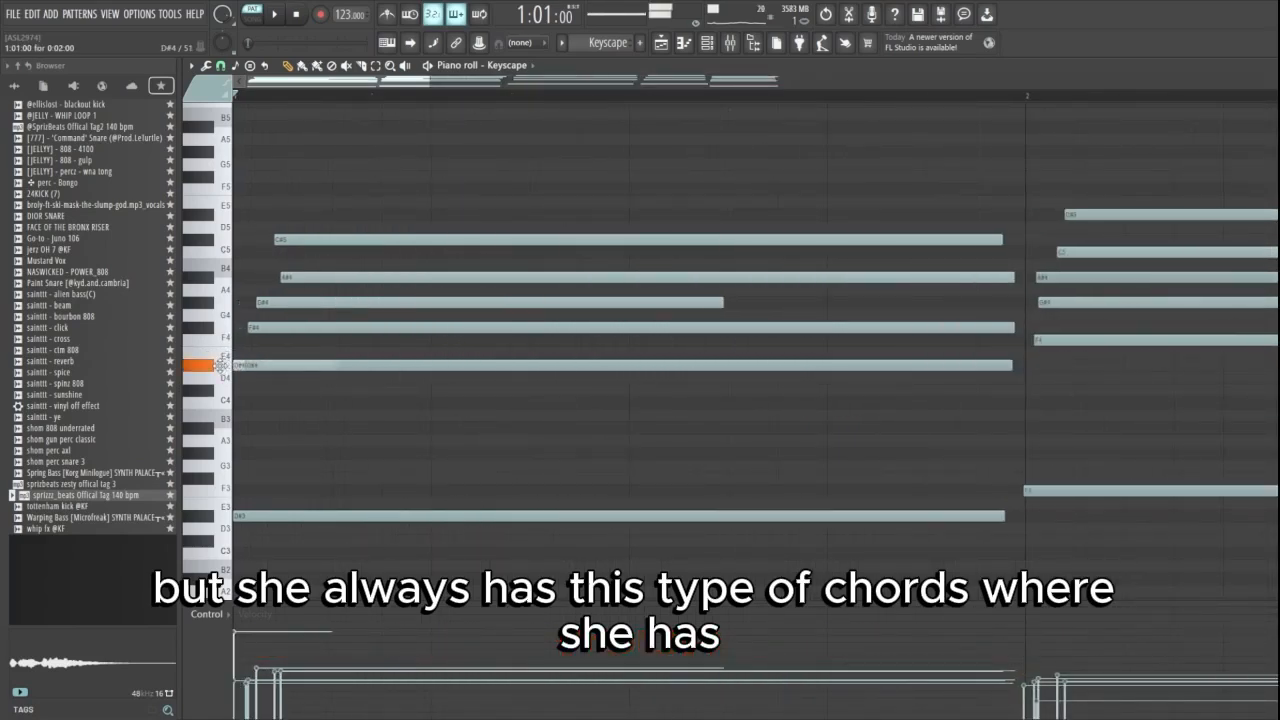
click(236, 302)
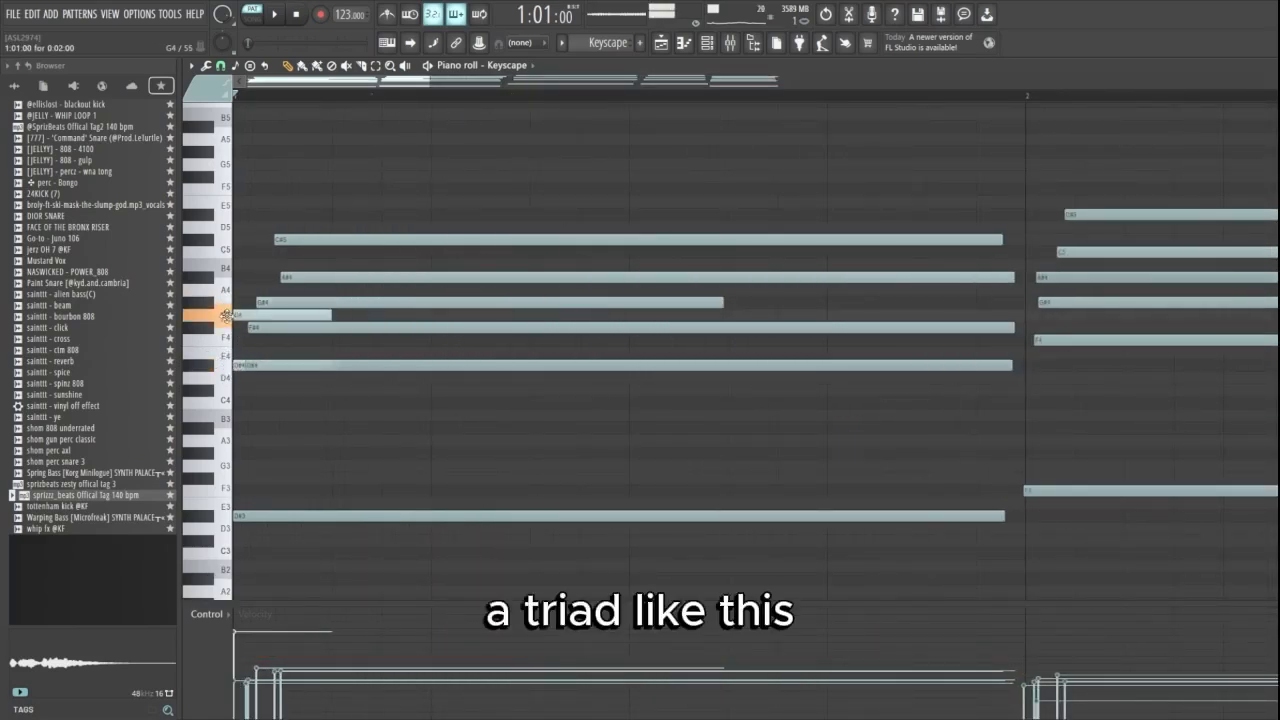
click(236, 227)
right_click(234, 228)
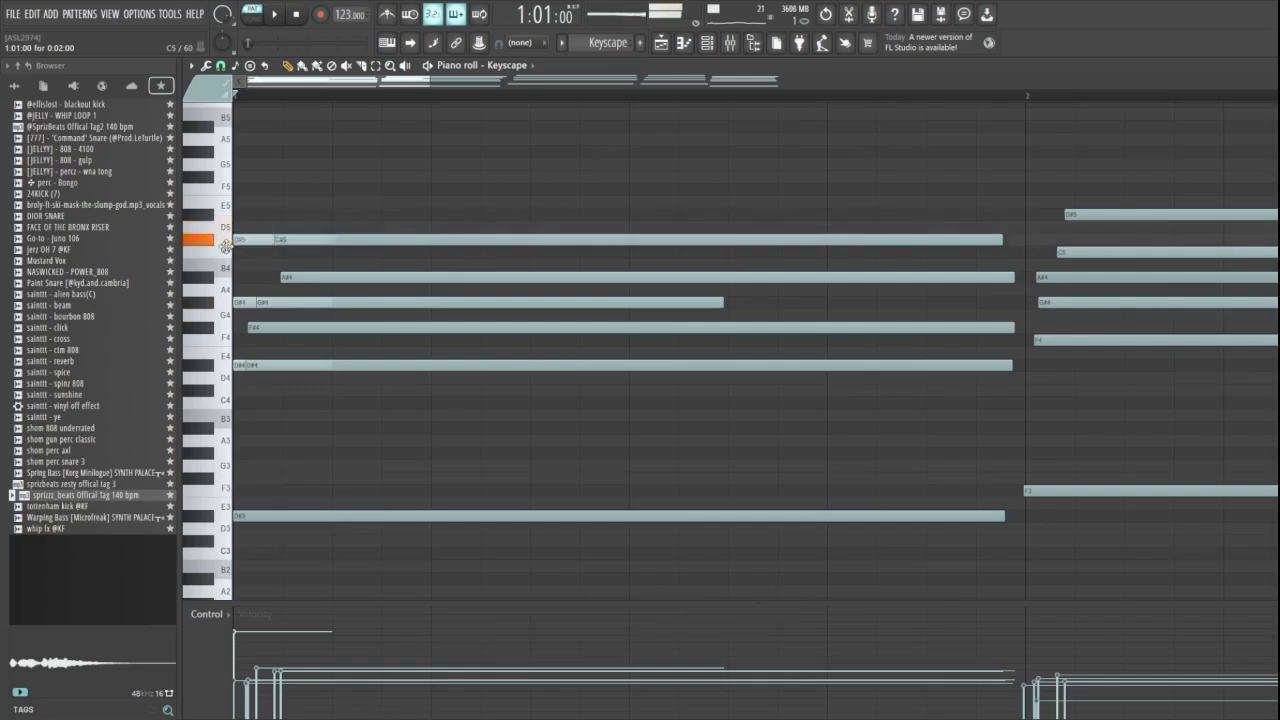
- Add short A#4 and F#4 notes to the triad at the start of the pattern
scroll(230, 260, up, 3)
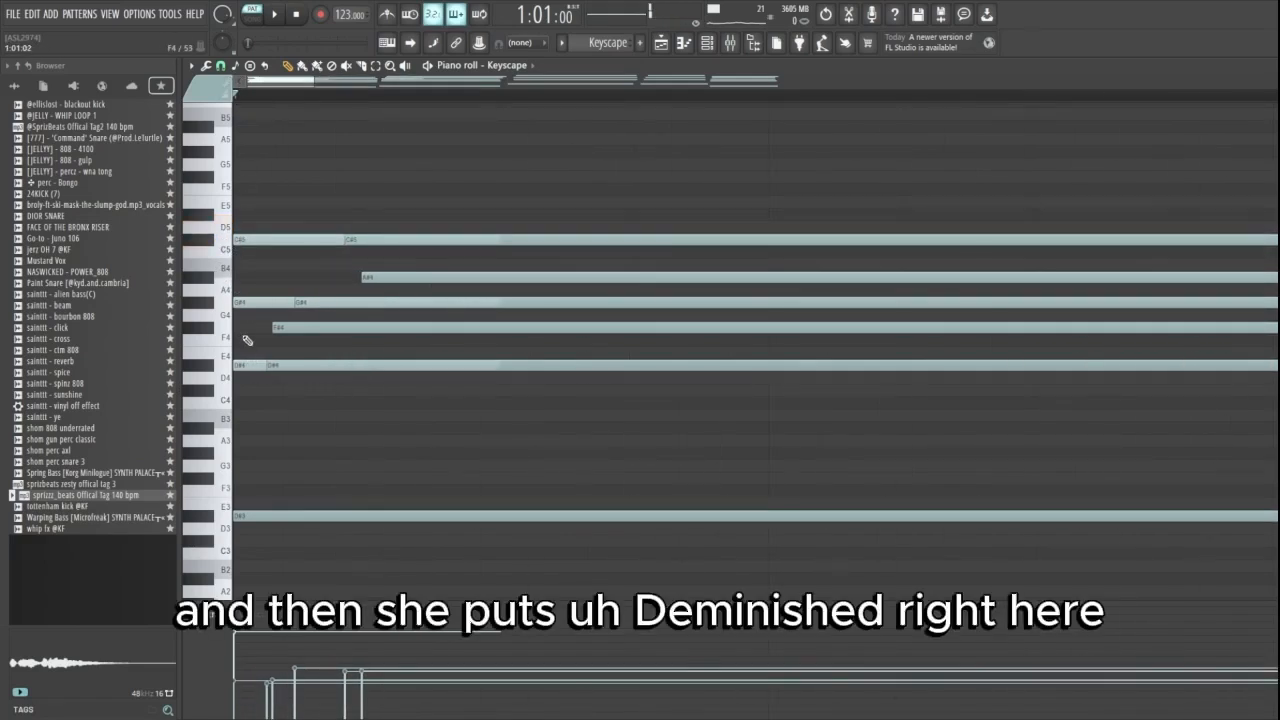
click(240, 277)
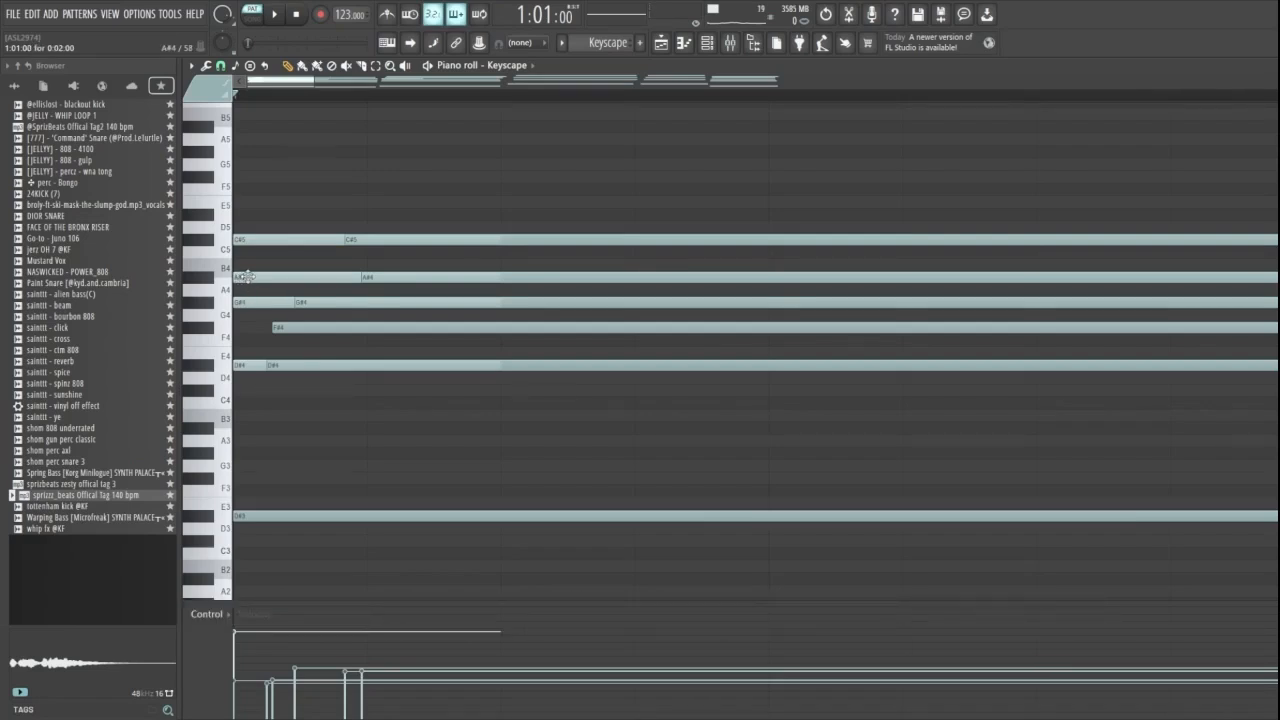
click(236, 327)
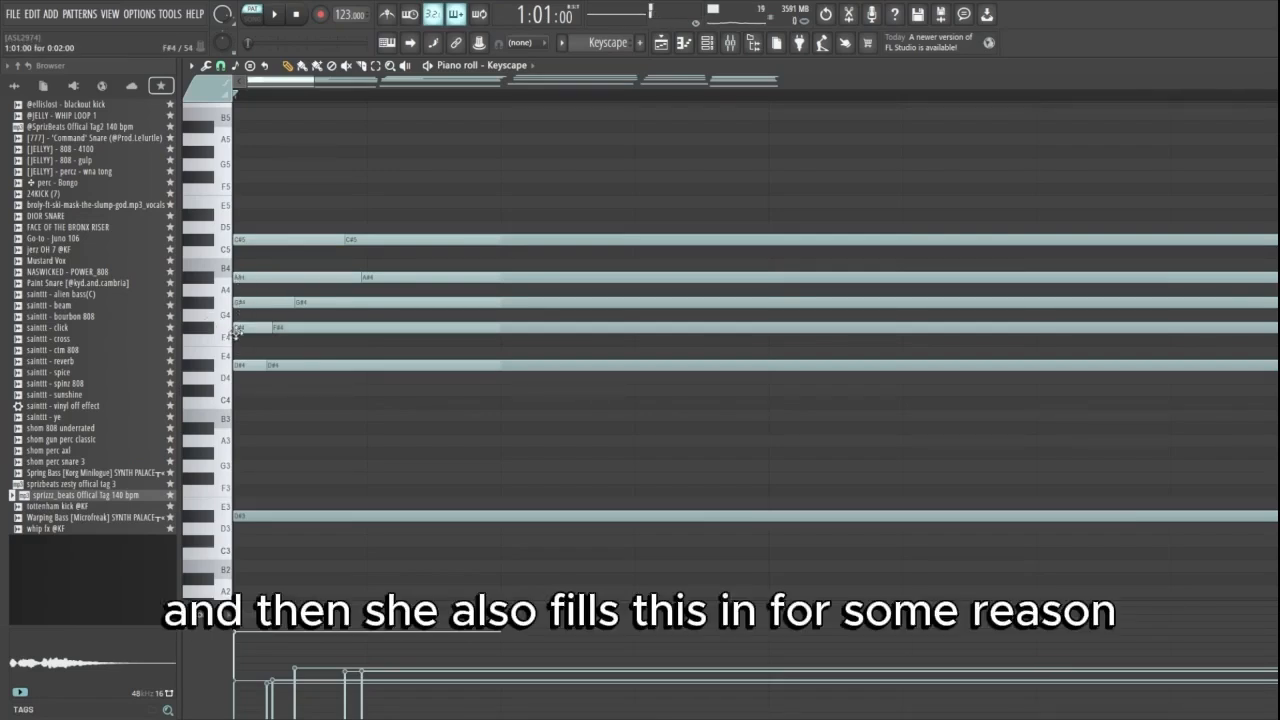
- Delete the five short demonstration notes at the start of the Keyscape pattern
right_click(245, 240)
right_click(245, 277)
right_click(245, 302)
right_click(245, 327)
right_click(240, 366)
- Draw a short D#4 note at the pattern start, move it an octave down to D#3, and delete it
click(241, 366)
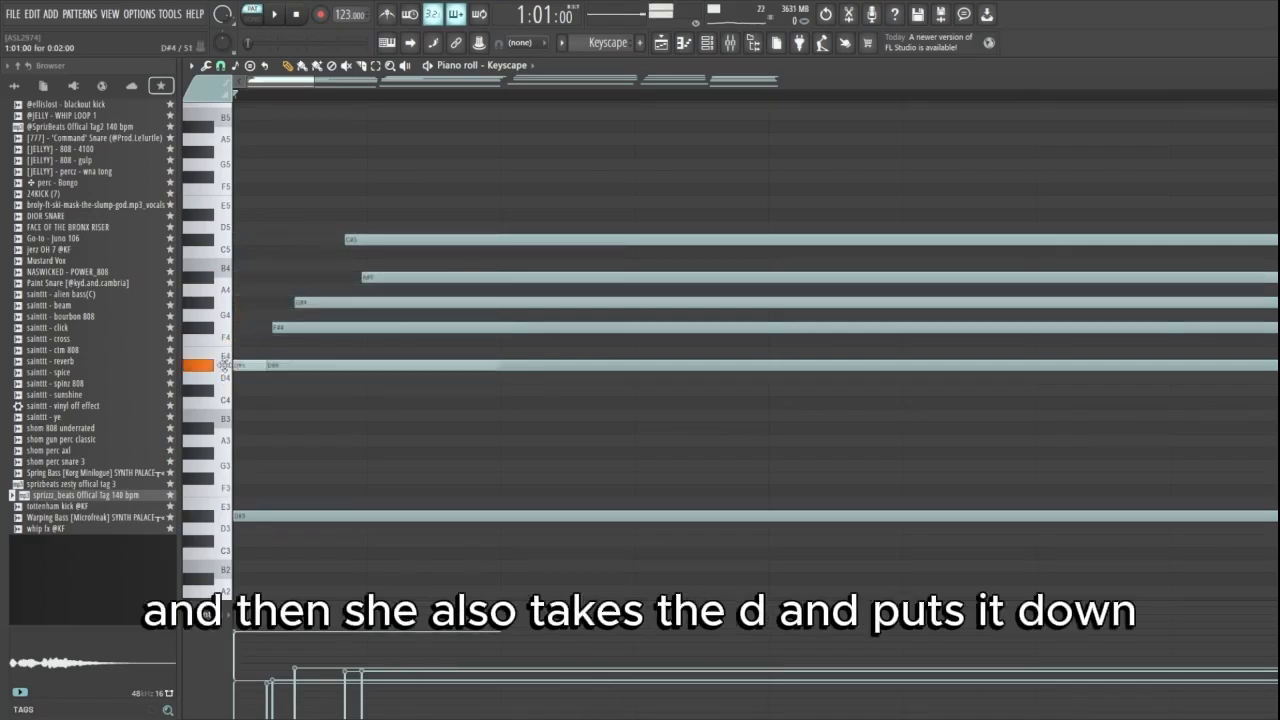
drag(247, 360, 263, 515)
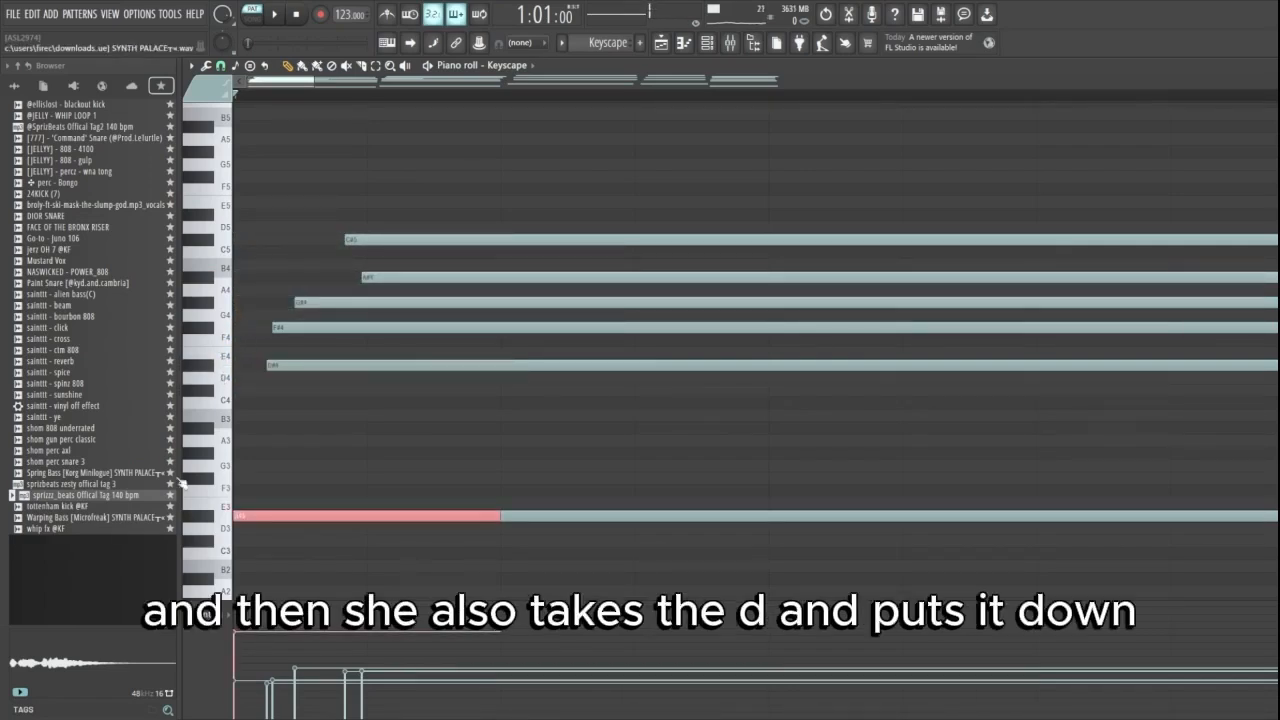
right_click(261, 519)
- Return to the playlist, play the full vocal recording on Track 2, and delete that clip
scroll(400, 185, down, 1)
scroll(407, 172, down, 1)
key(ctrl+b)
scroll(410, 240, down, 1)
key(ctrl+b)
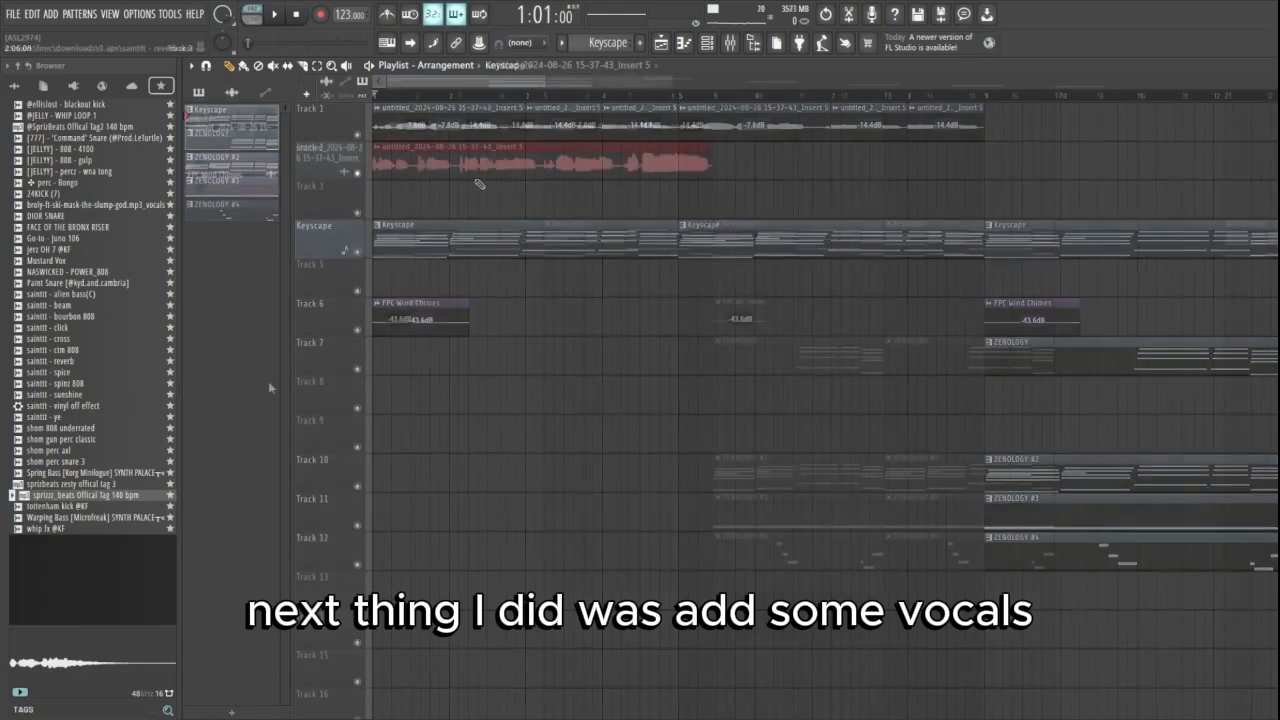
key(space)
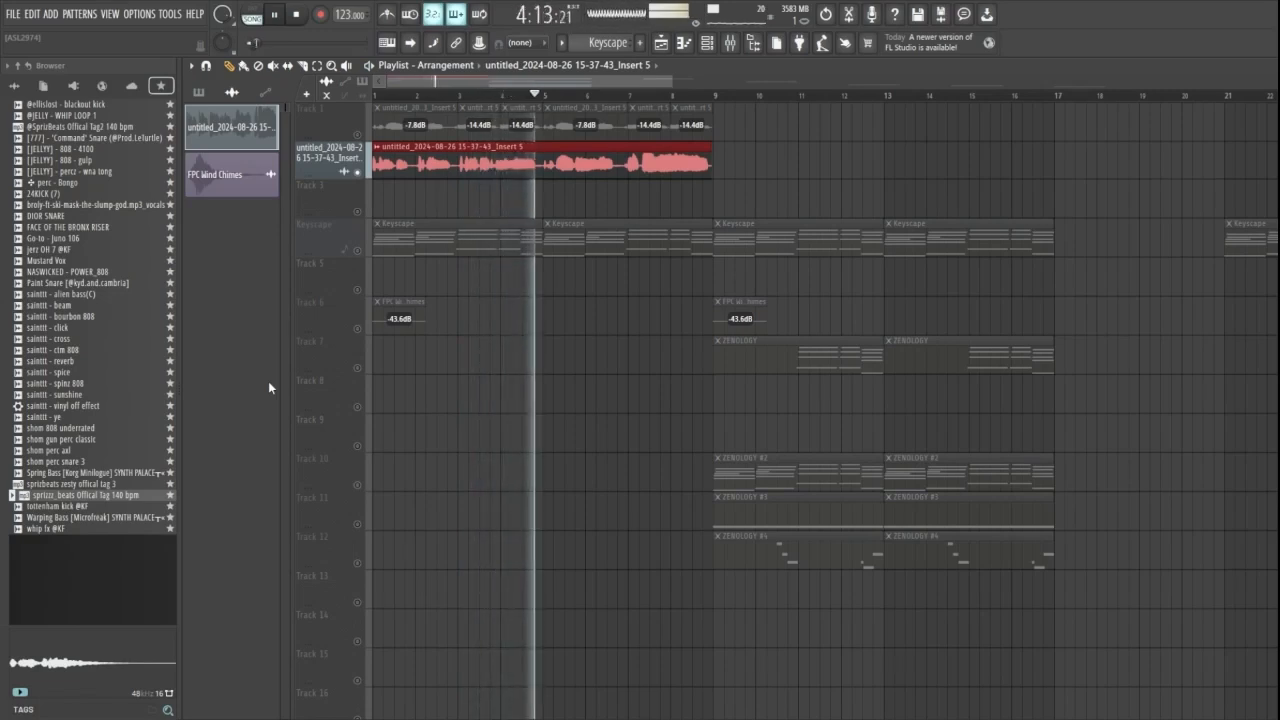
key(space)
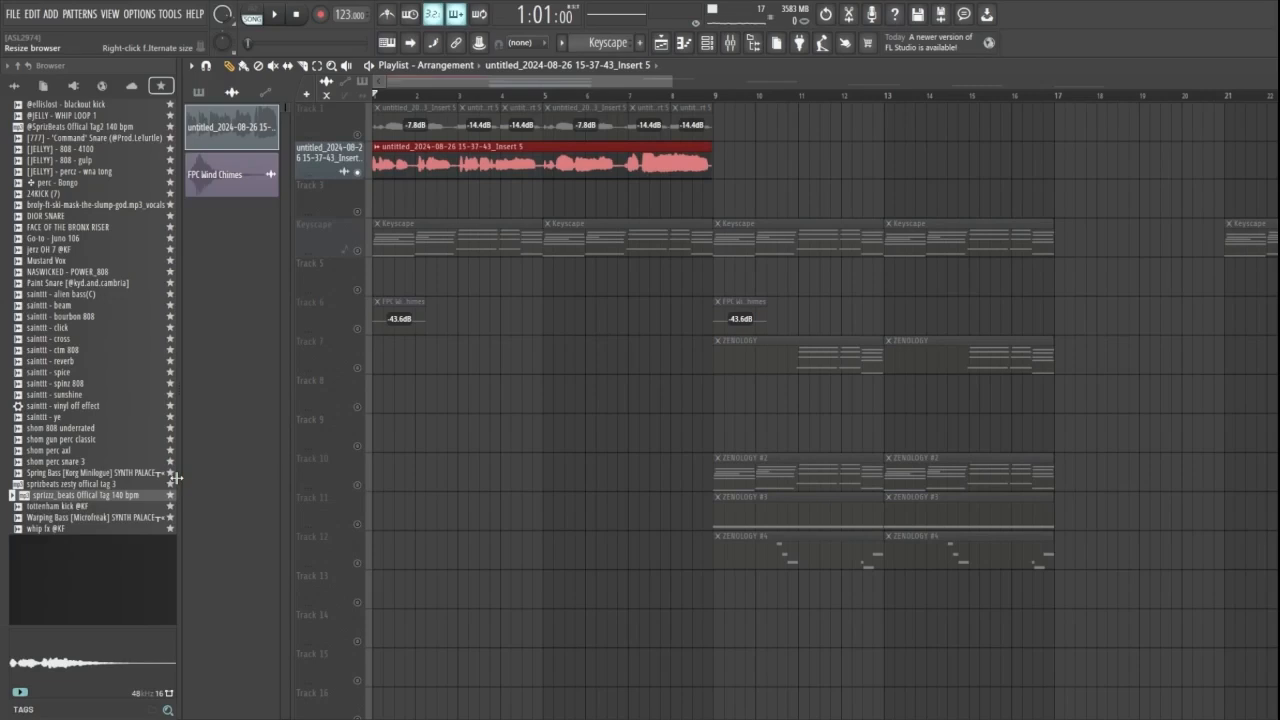
key(Delete)
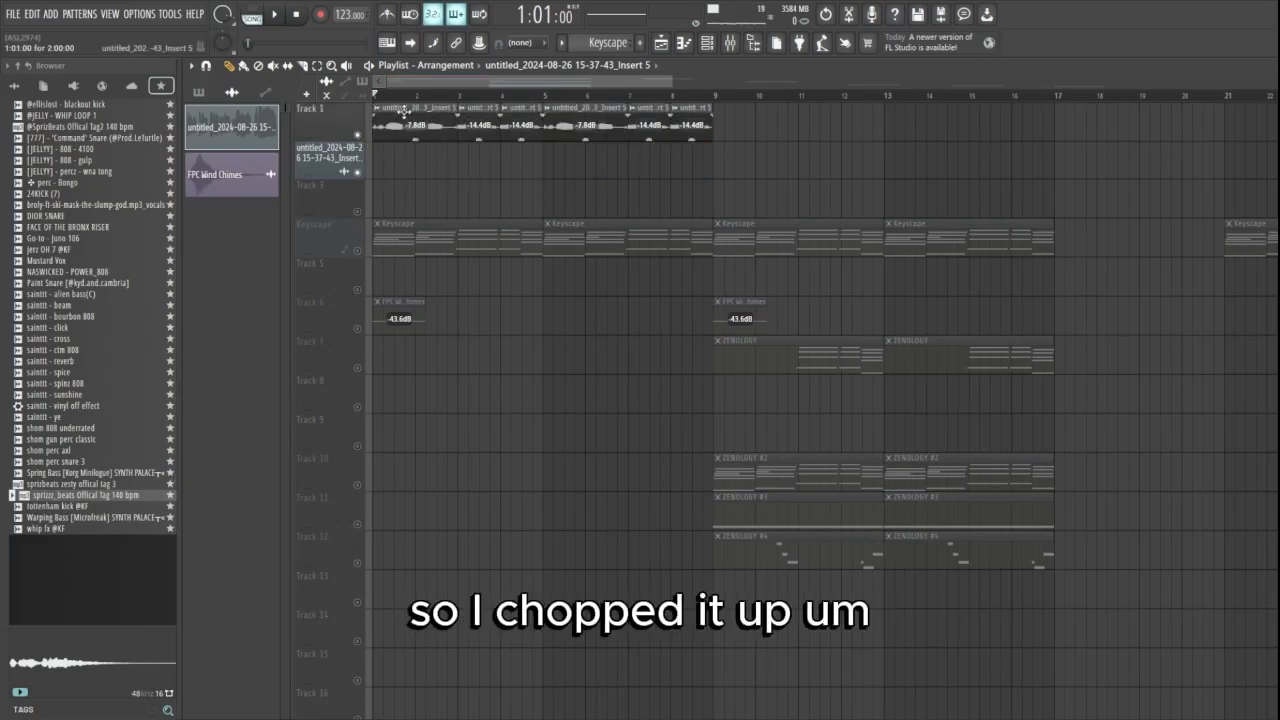
- Examine the vocal effects on mixer Insert 5: Fruity Parametric EQ 2, Hyper Chorus, Fruity Phaser, ValhallaVintageVerb and Auto-Tune Pro
click(730, 42)
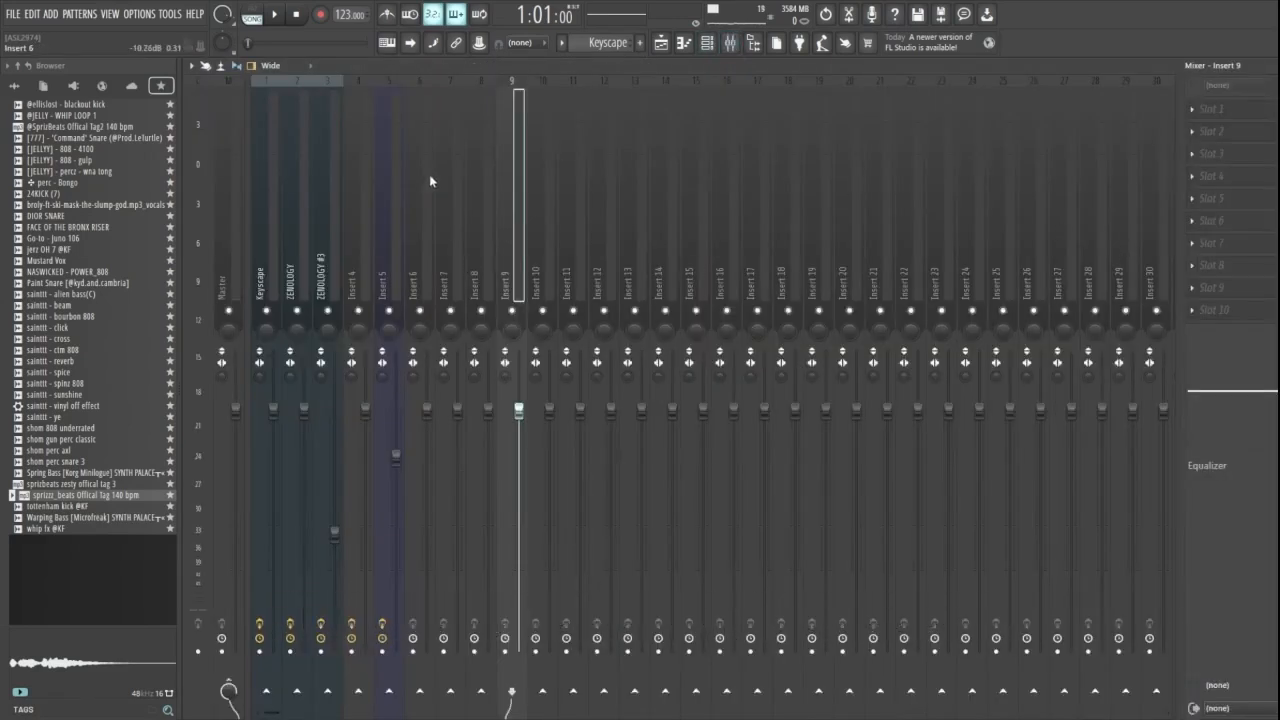
click(394, 214)
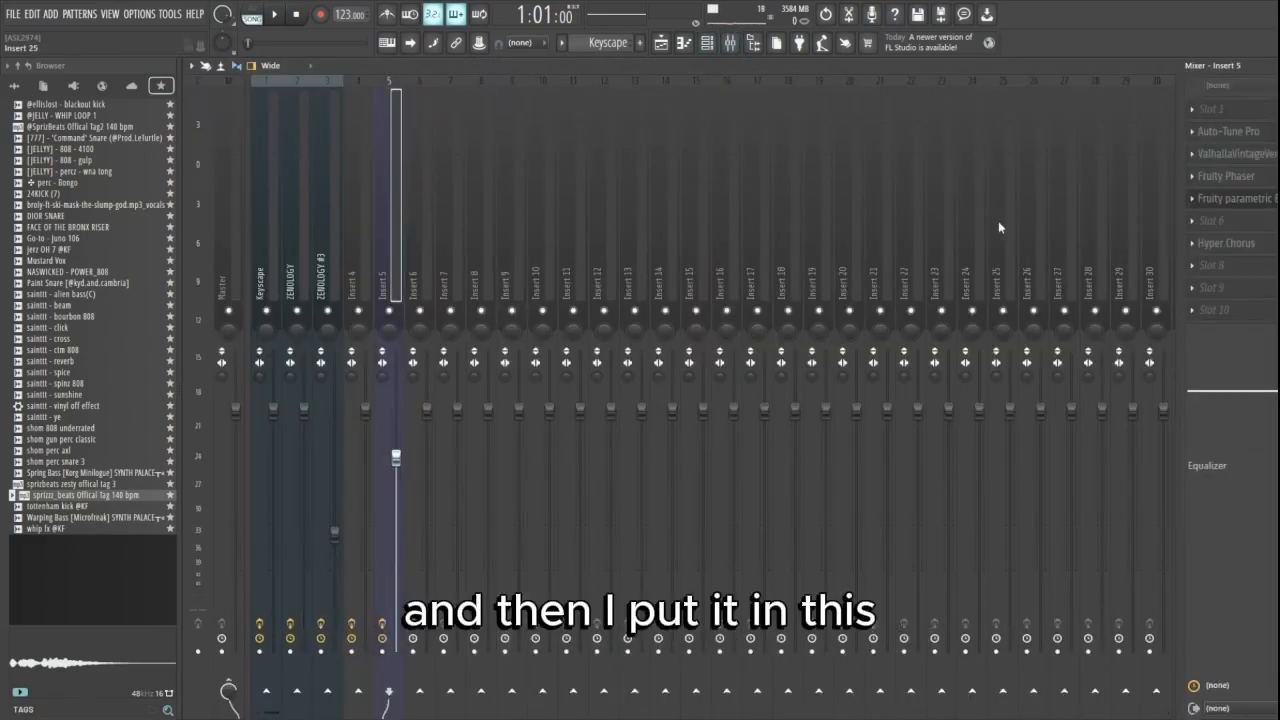
click(1243, 200)
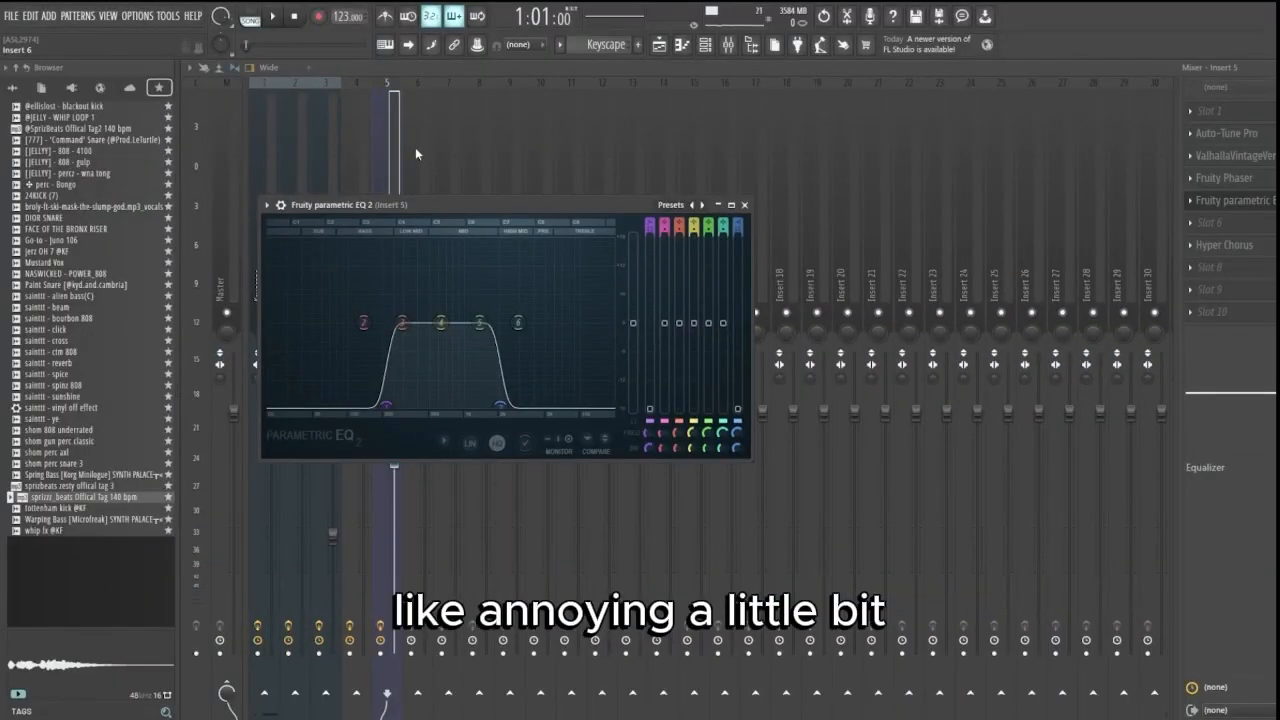
click(1224, 245)
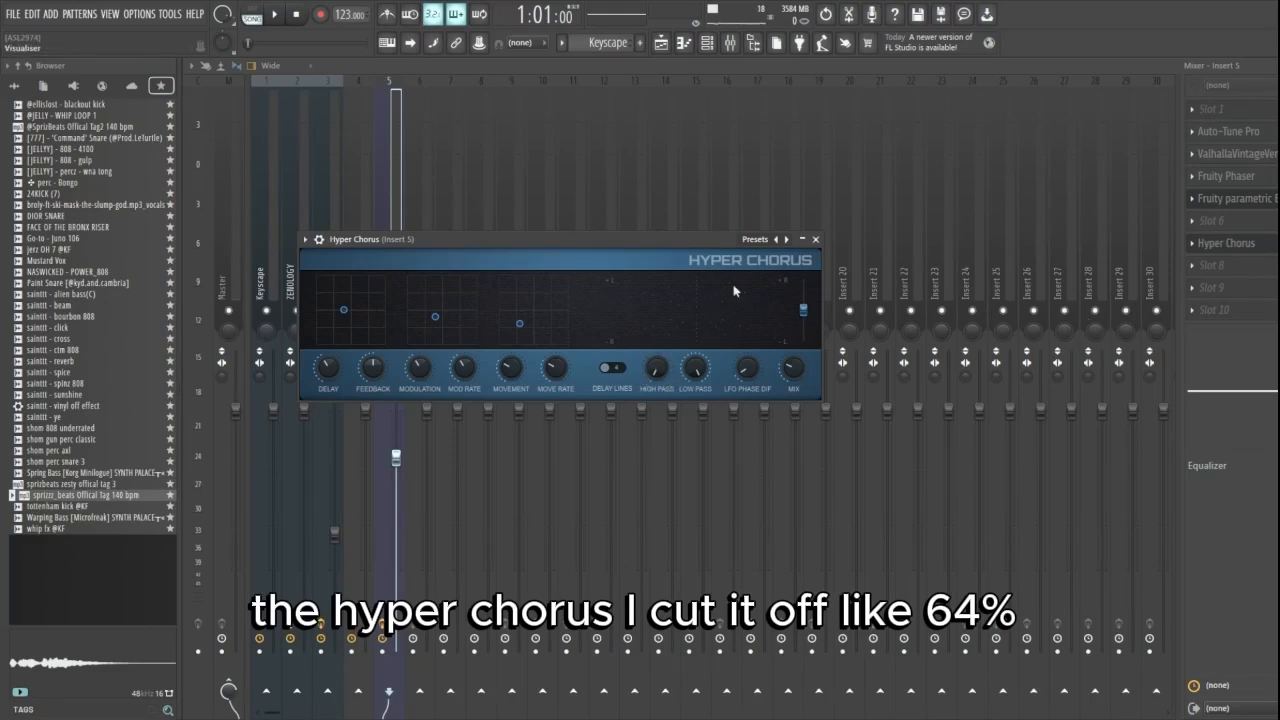
click(1224, 177)
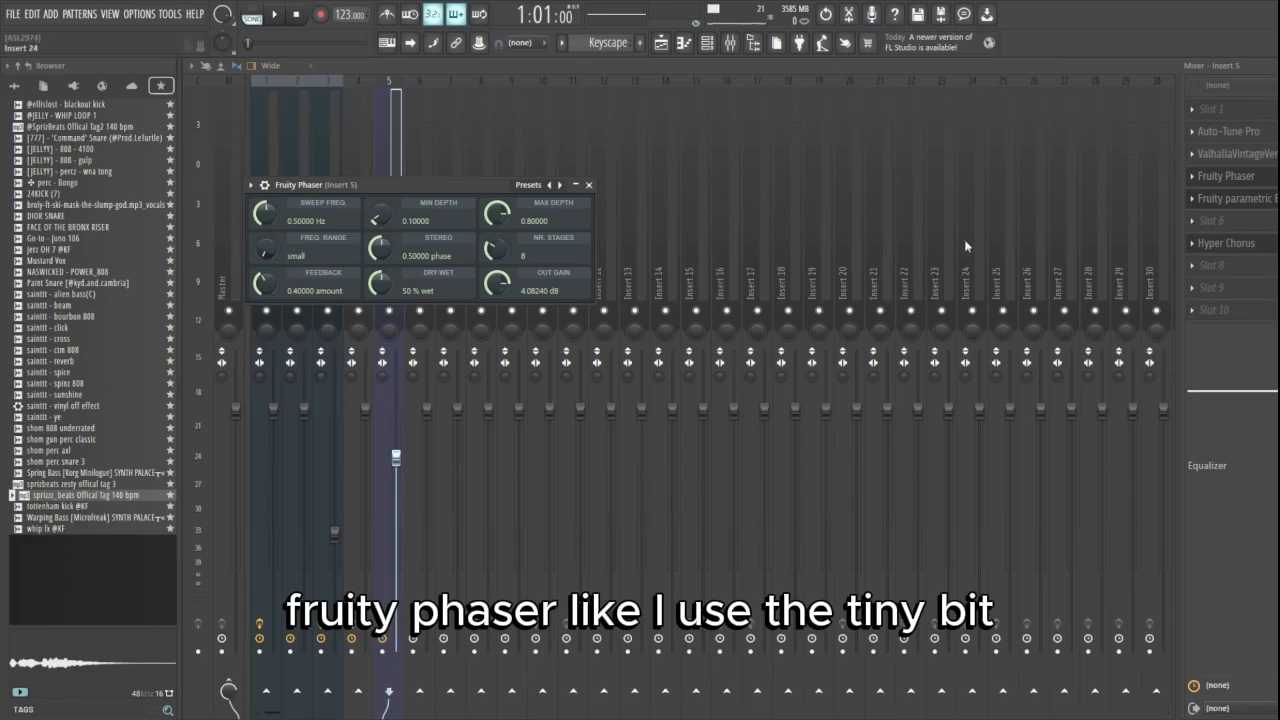
click(1232, 155)
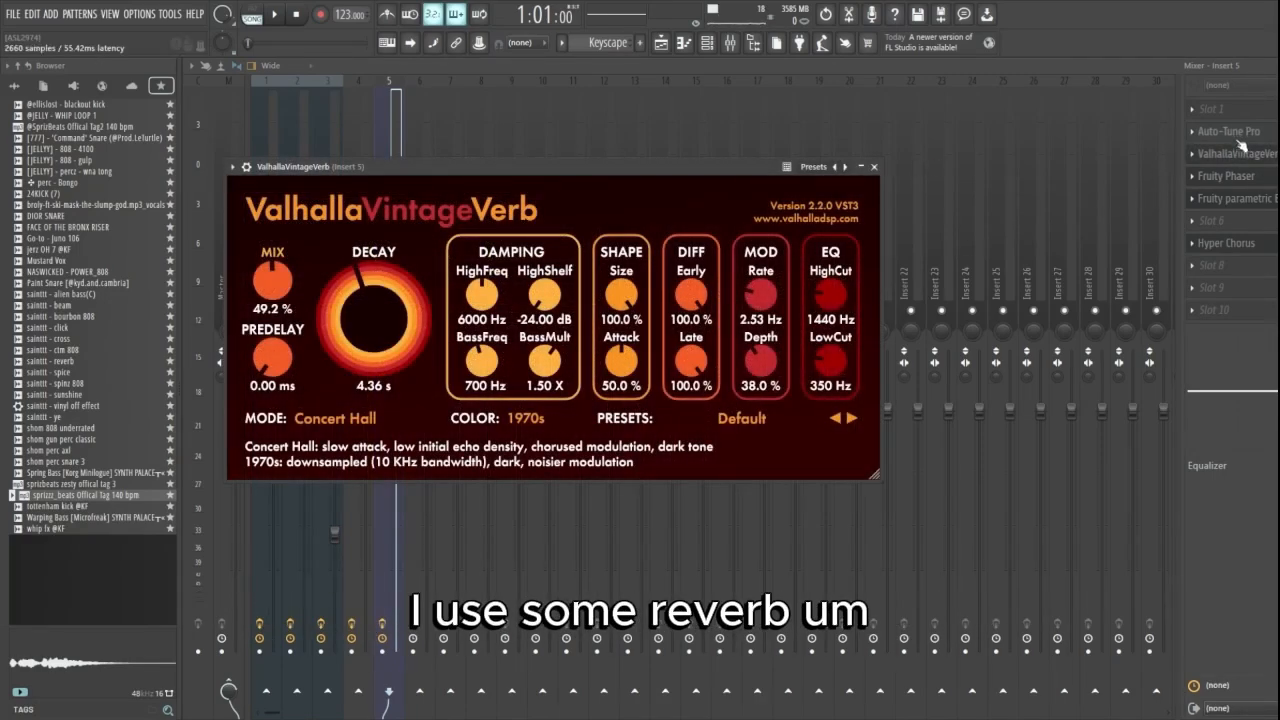
click(1220, 134)
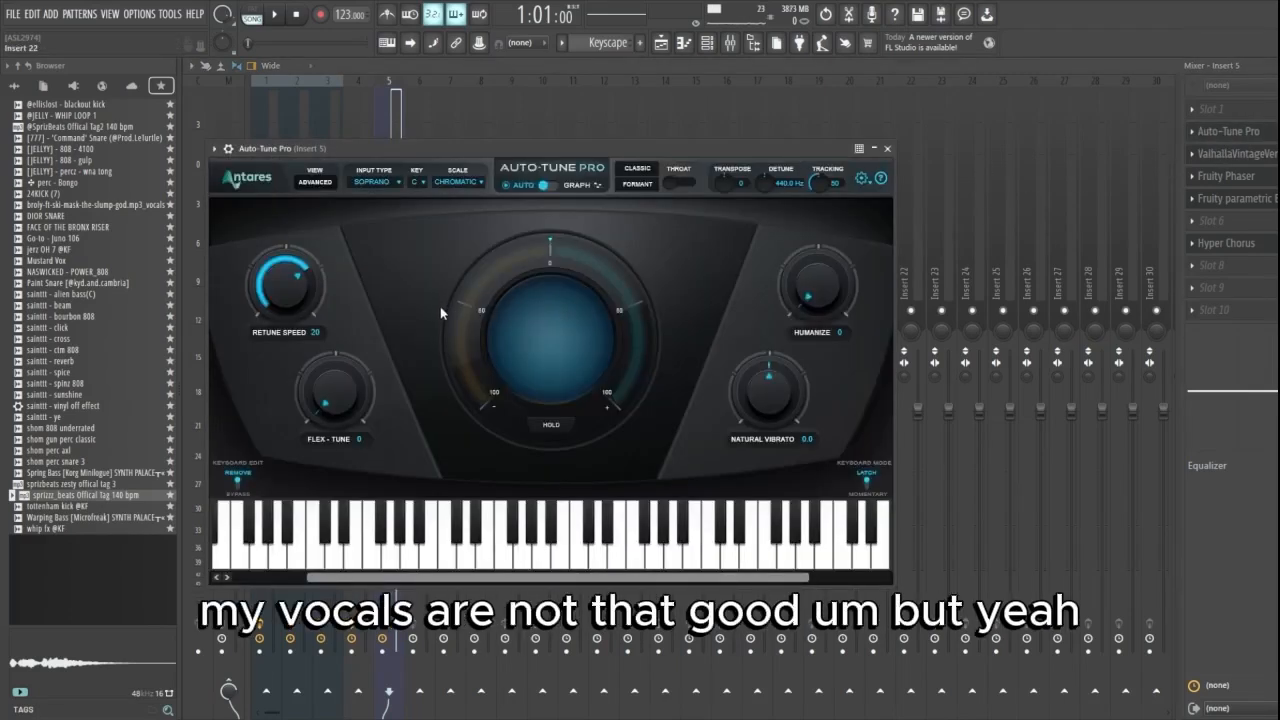
- Return to the playlist and play the soloed vocal clips on Track 1
click(661, 43)
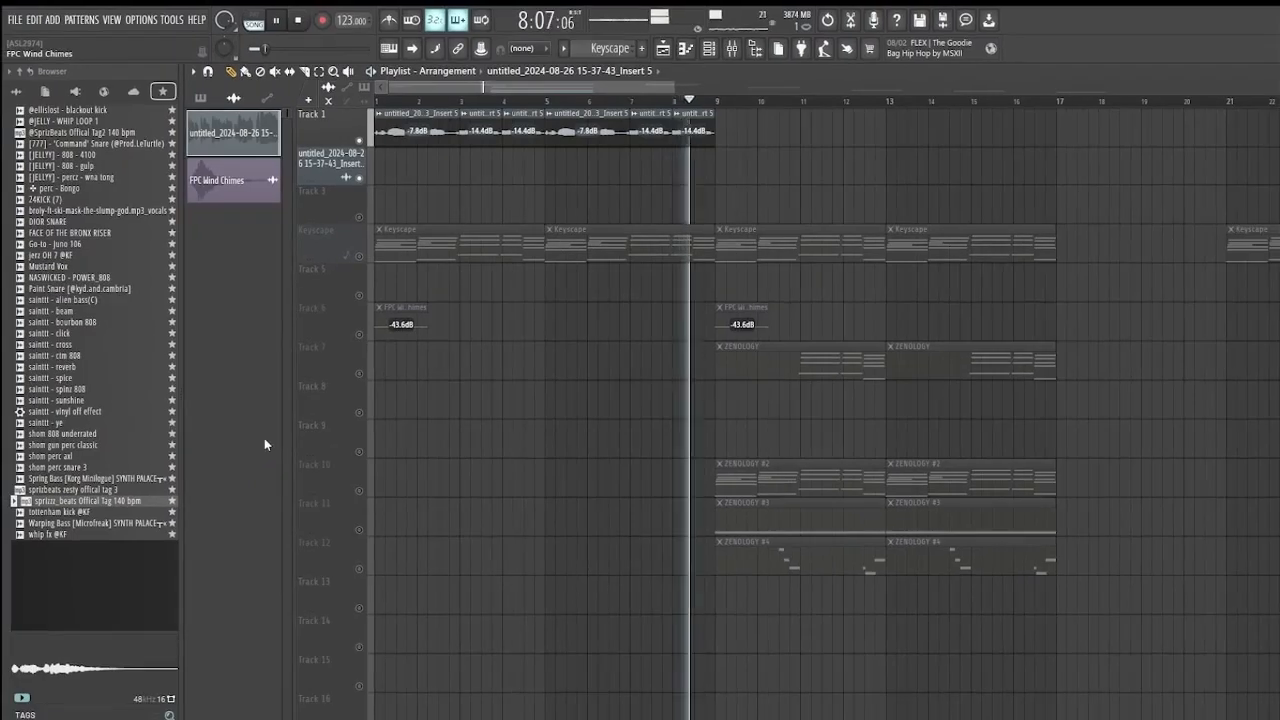
key(space)
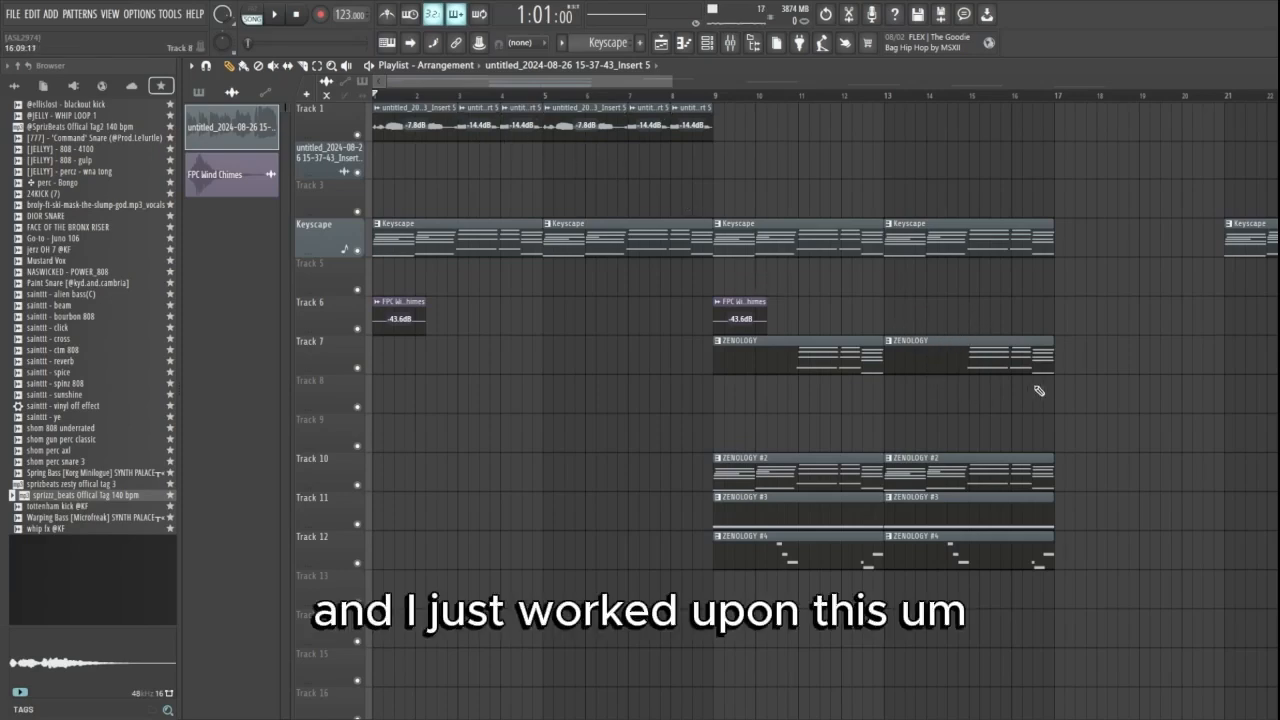
- Open the notes of the ZENOLOGY #2 clip on Track 10, and check its instrument's preset
scroll(1060, 390, up, 2)
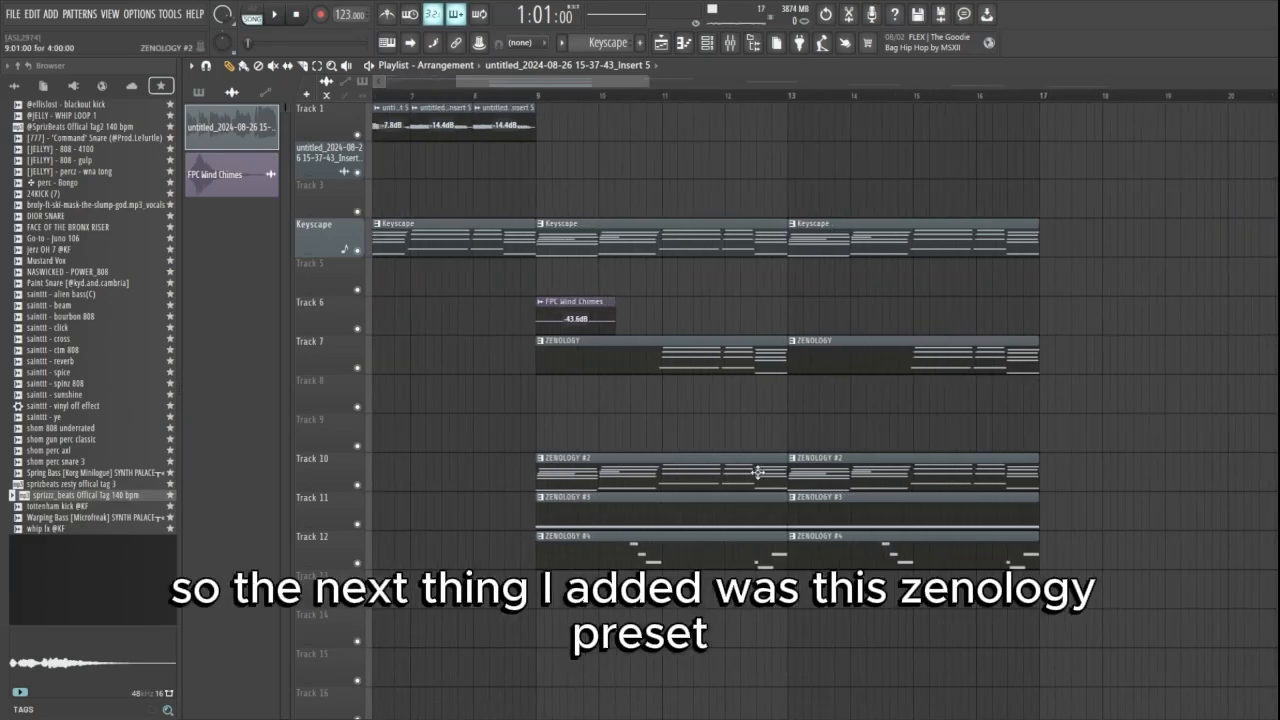
double_click(757, 472)
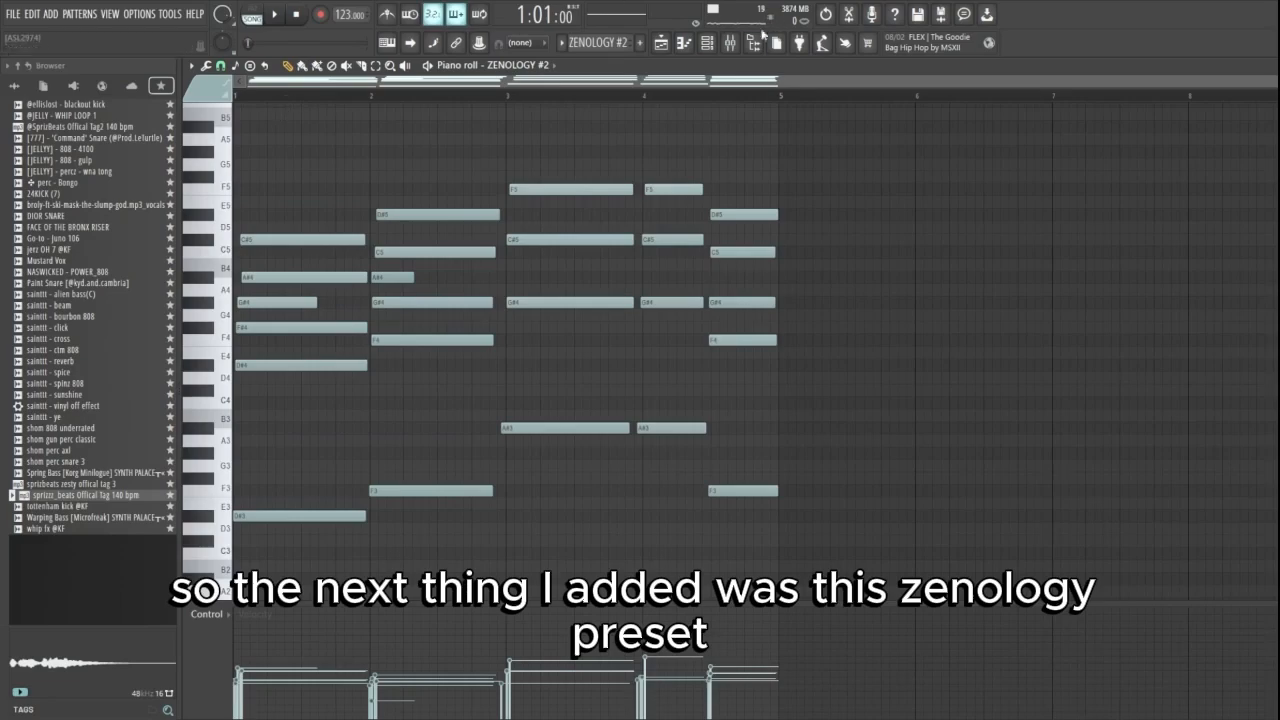
click(758, 40)
click(289, 546)
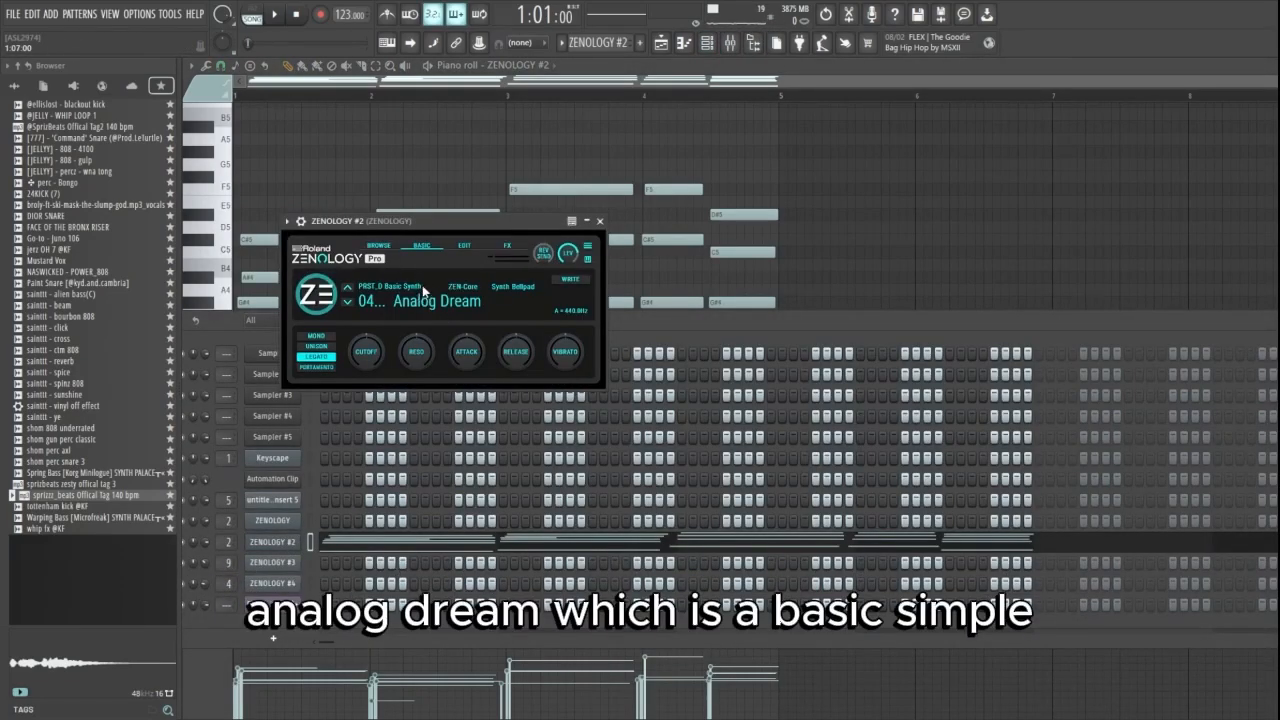
click(600, 221)
- Play the ZENOLOGY #2 chord pattern and go back to the playlist
key(space)
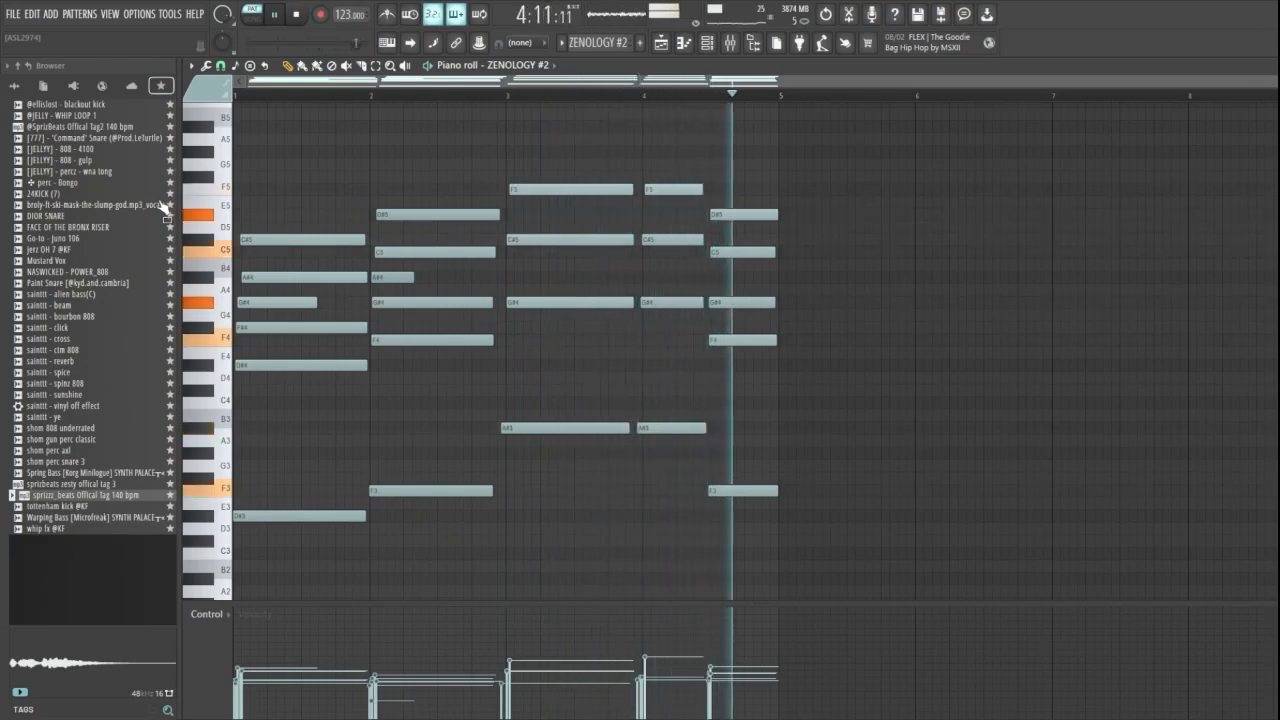
key(space)
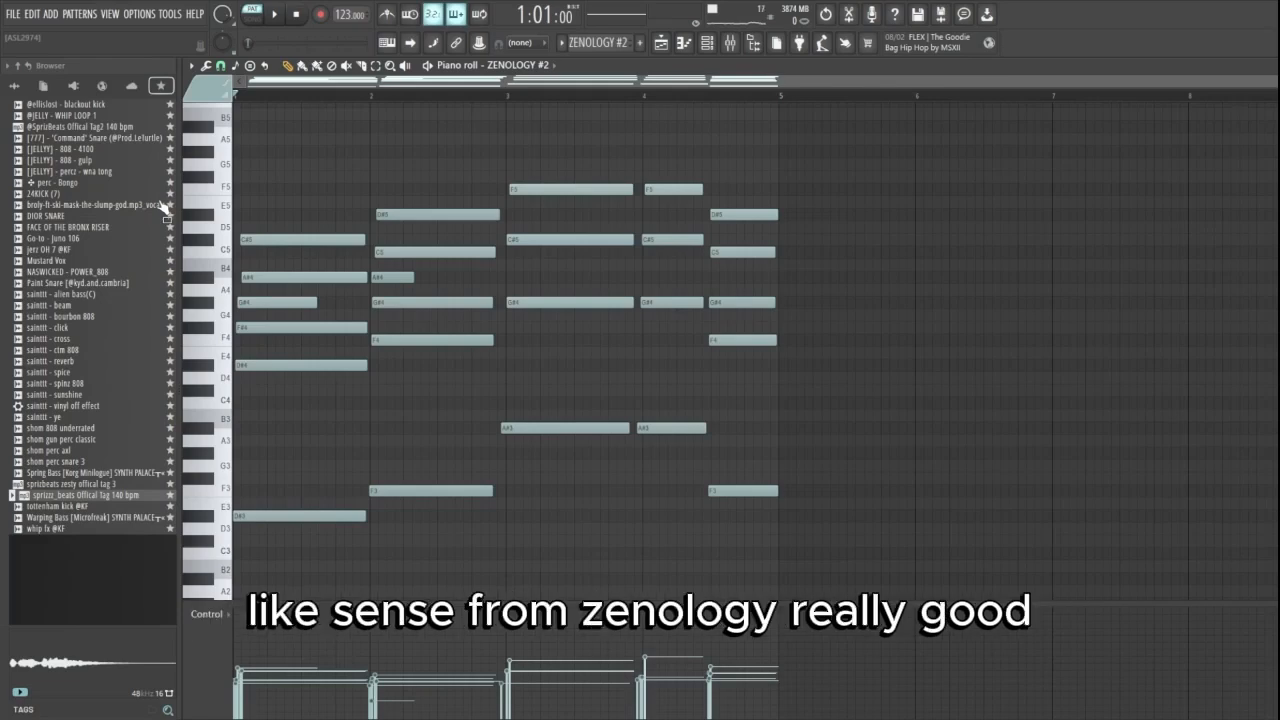
click(660, 42)
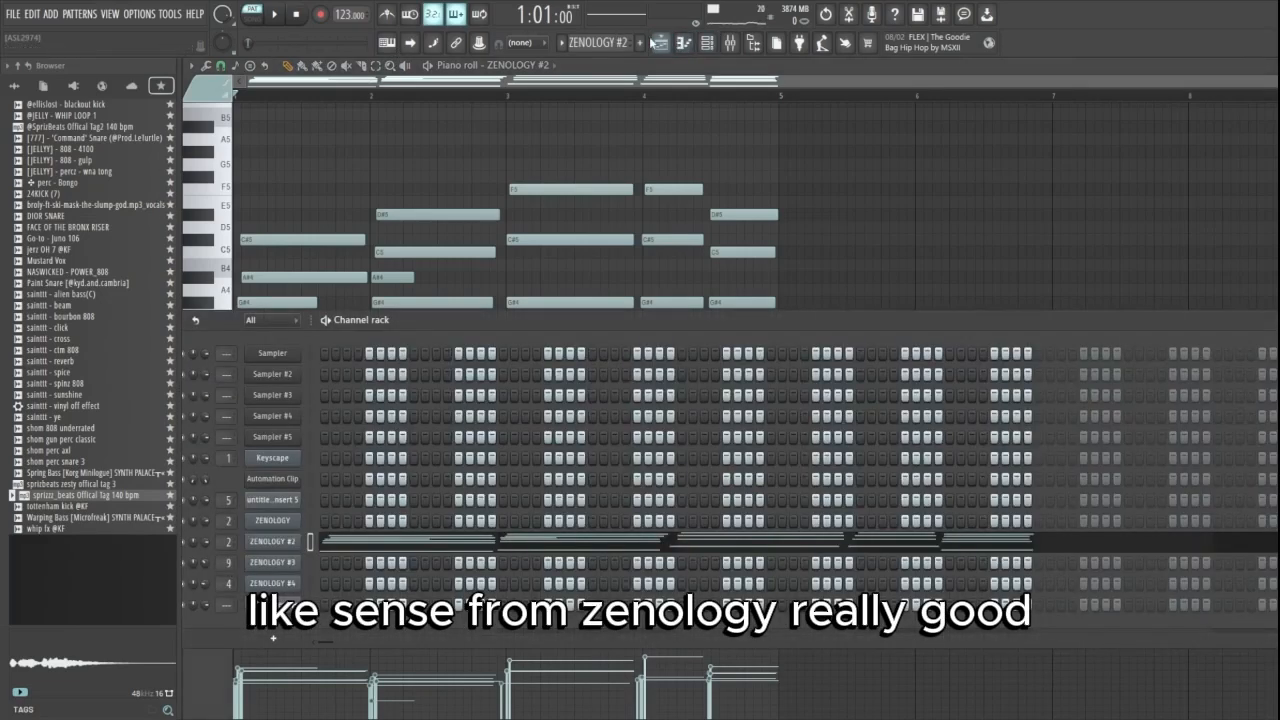
click(660, 42)
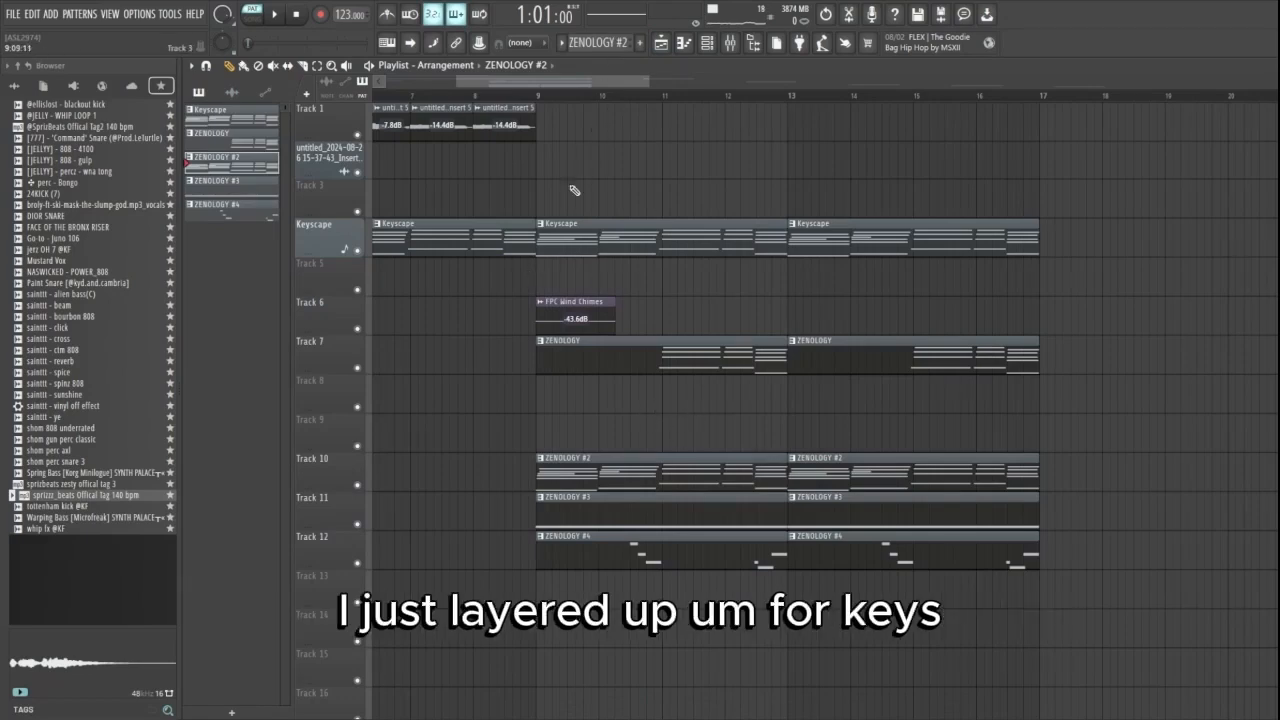
- Open the ZENOLOGY #4 lead clip on Track 12, switch playback to song mode, and show the lead's instrument preset
scroll(570, 178, down, 5)
scroll(502, 253, up, 4)
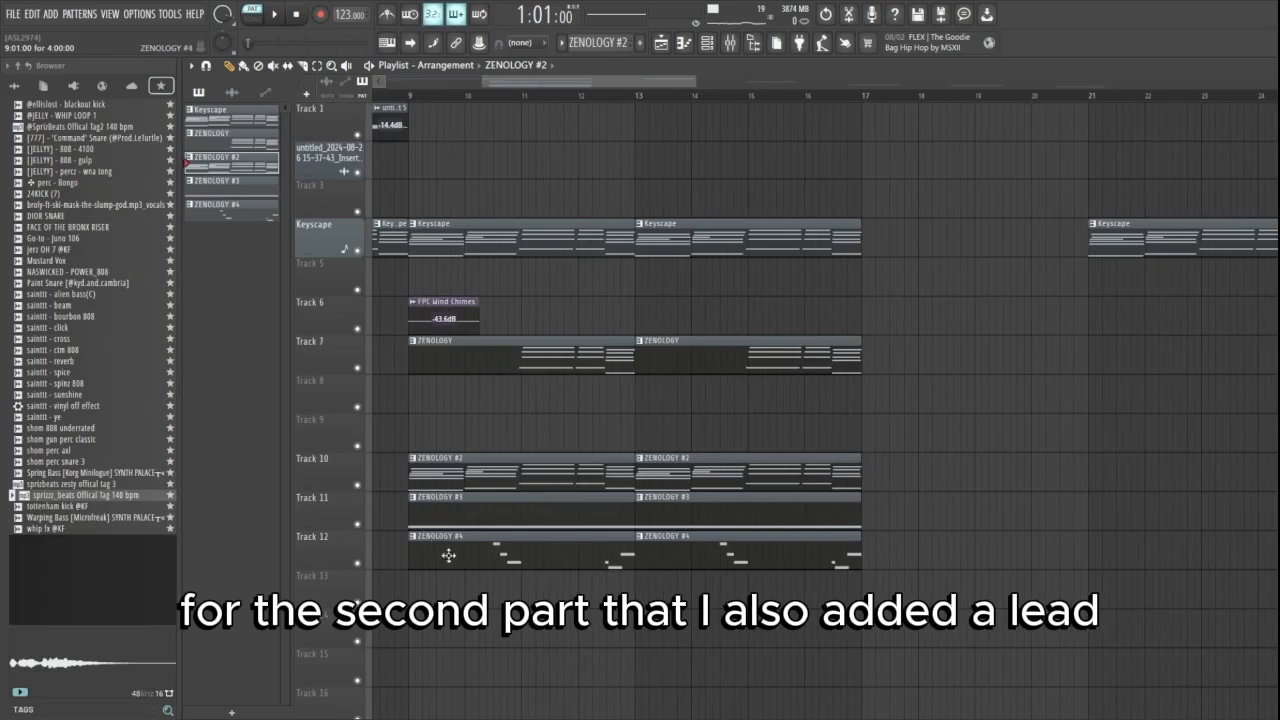
double_click(450, 556)
click(253, 14)
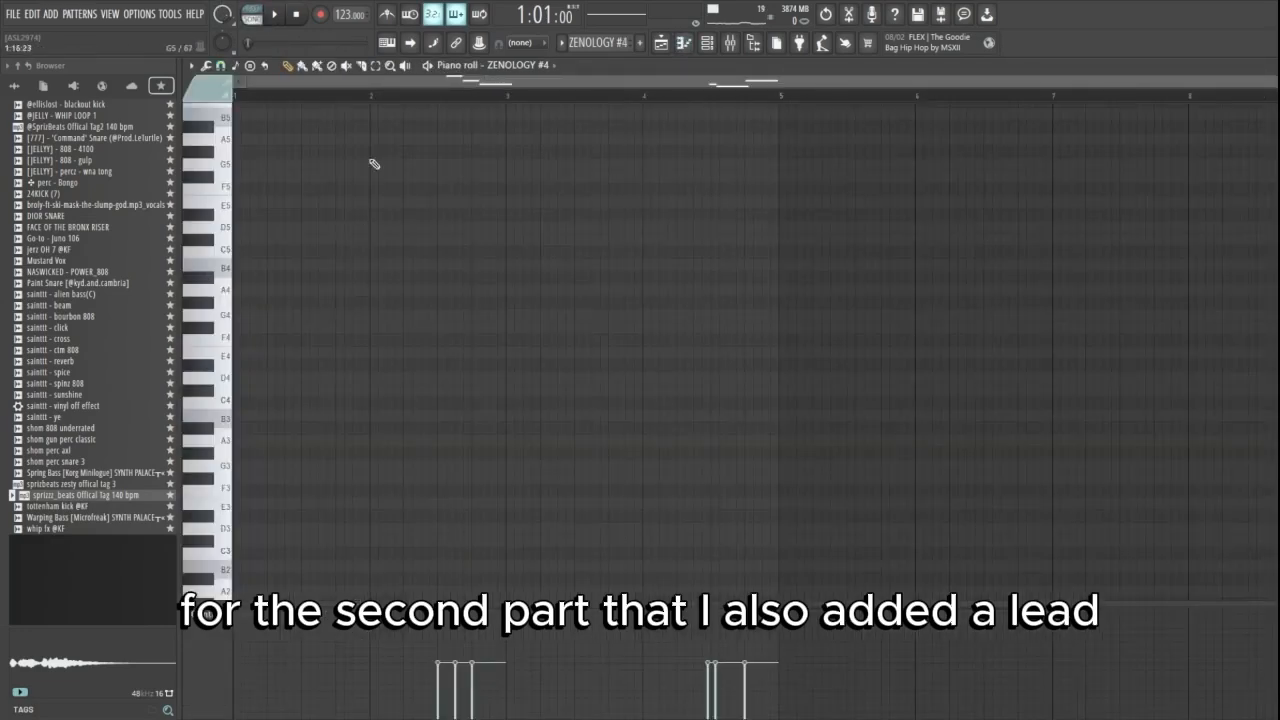
click(711, 45)
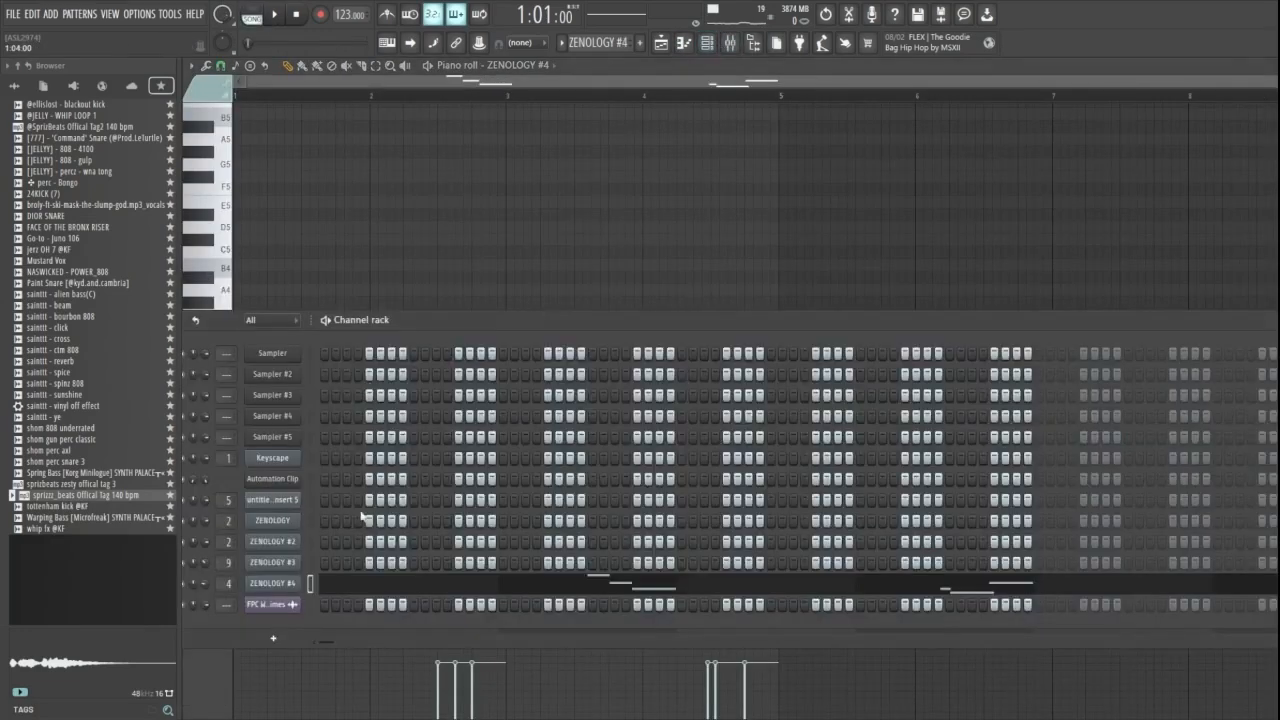
click(294, 585)
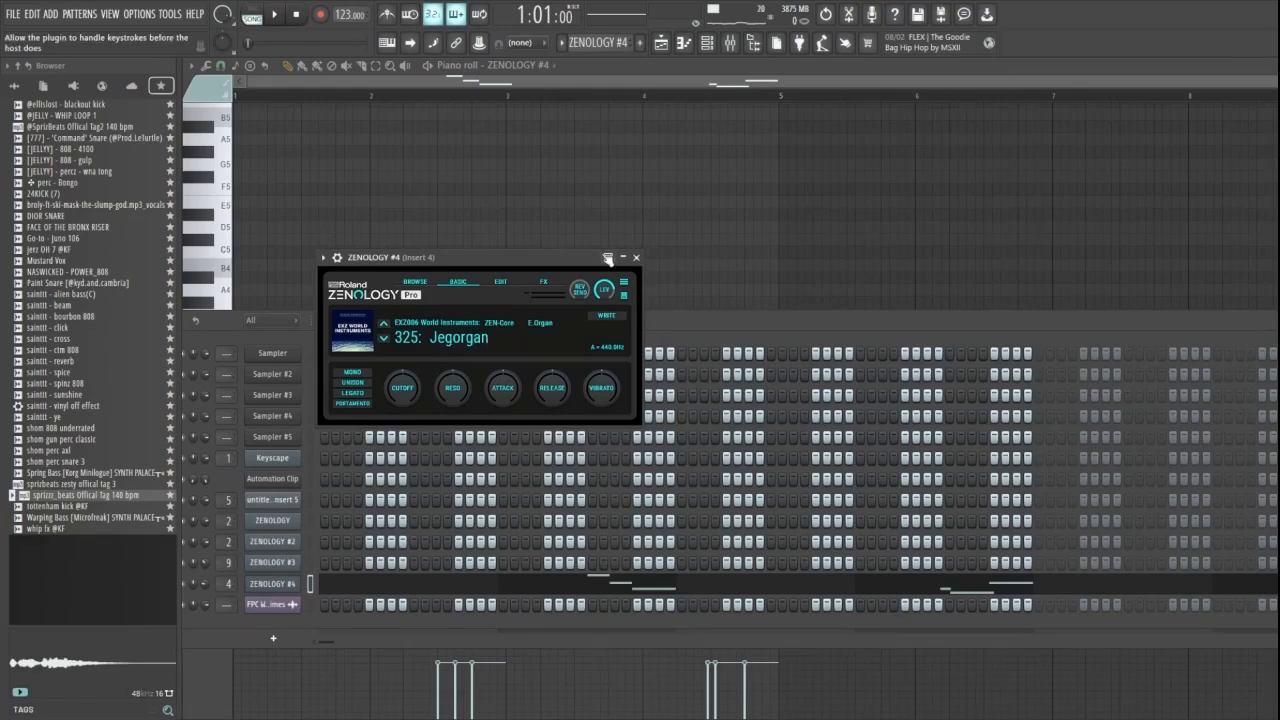
- Check the ZENOLOGY #3 instrument's preset, open its notes in the piano roll, and play the sustained C# root note
click(636, 258)
key(F6)
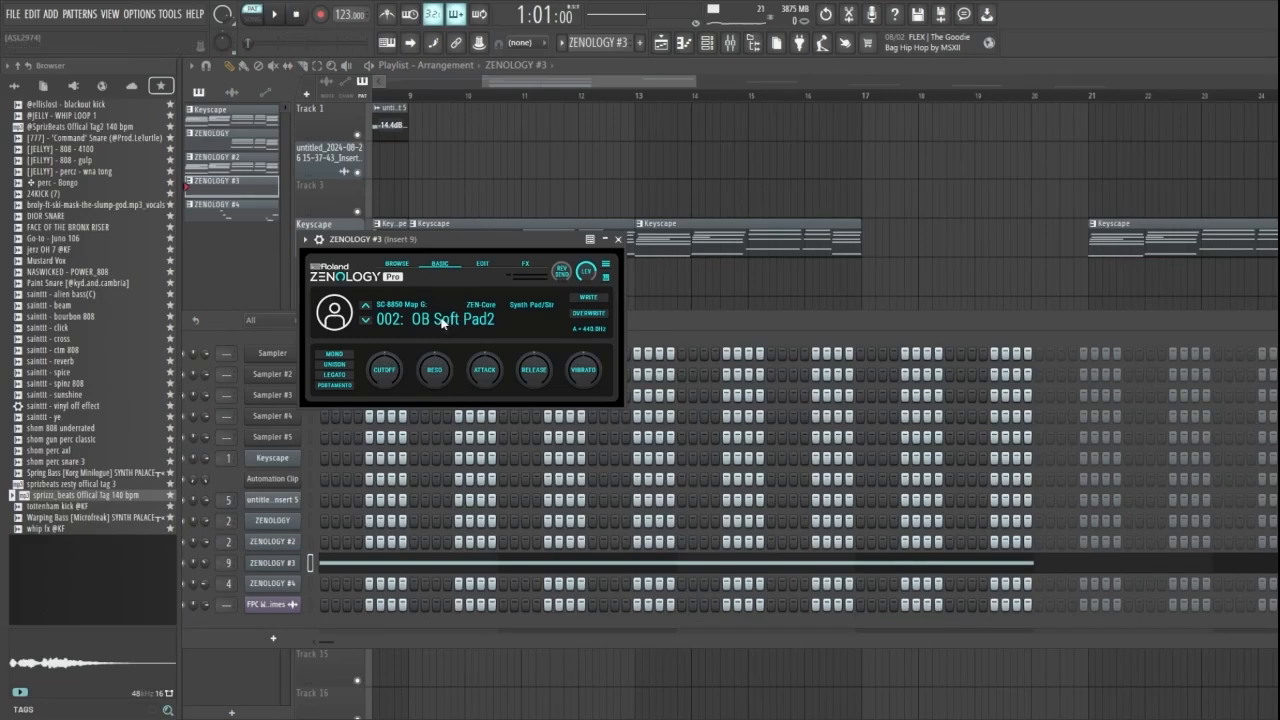
click(443, 567)
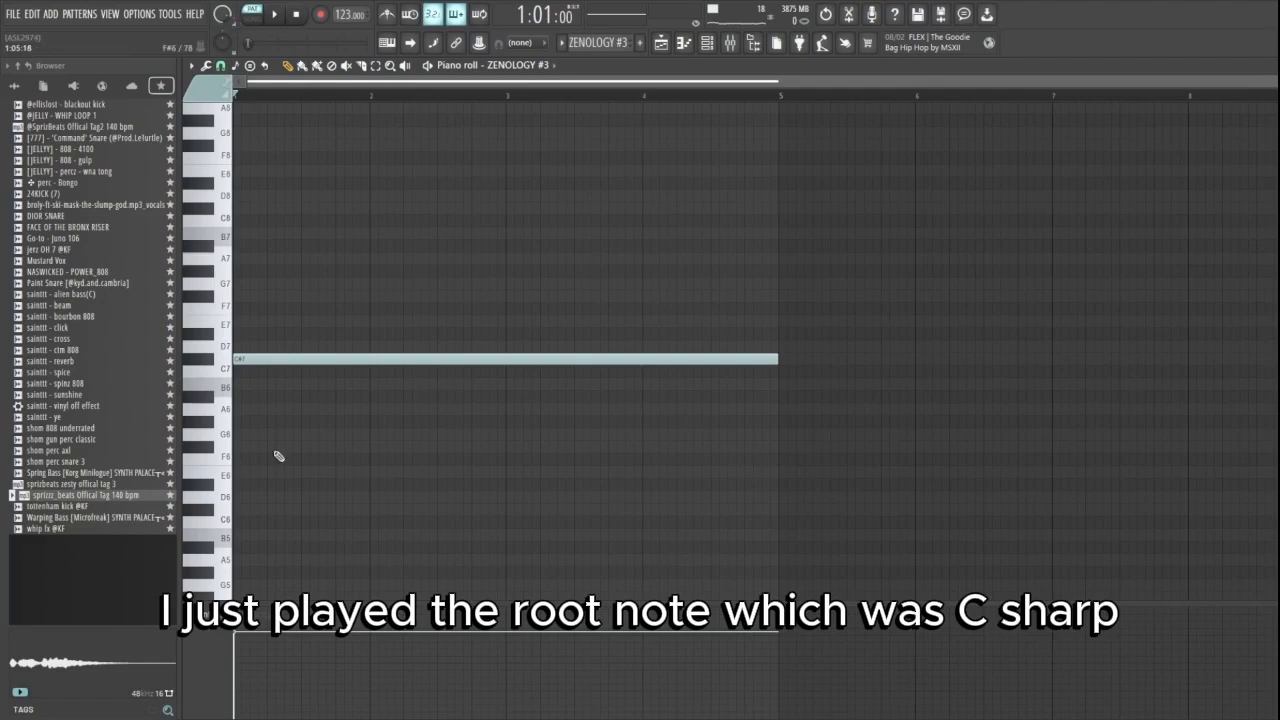
scroll(265, 531, down, 3)
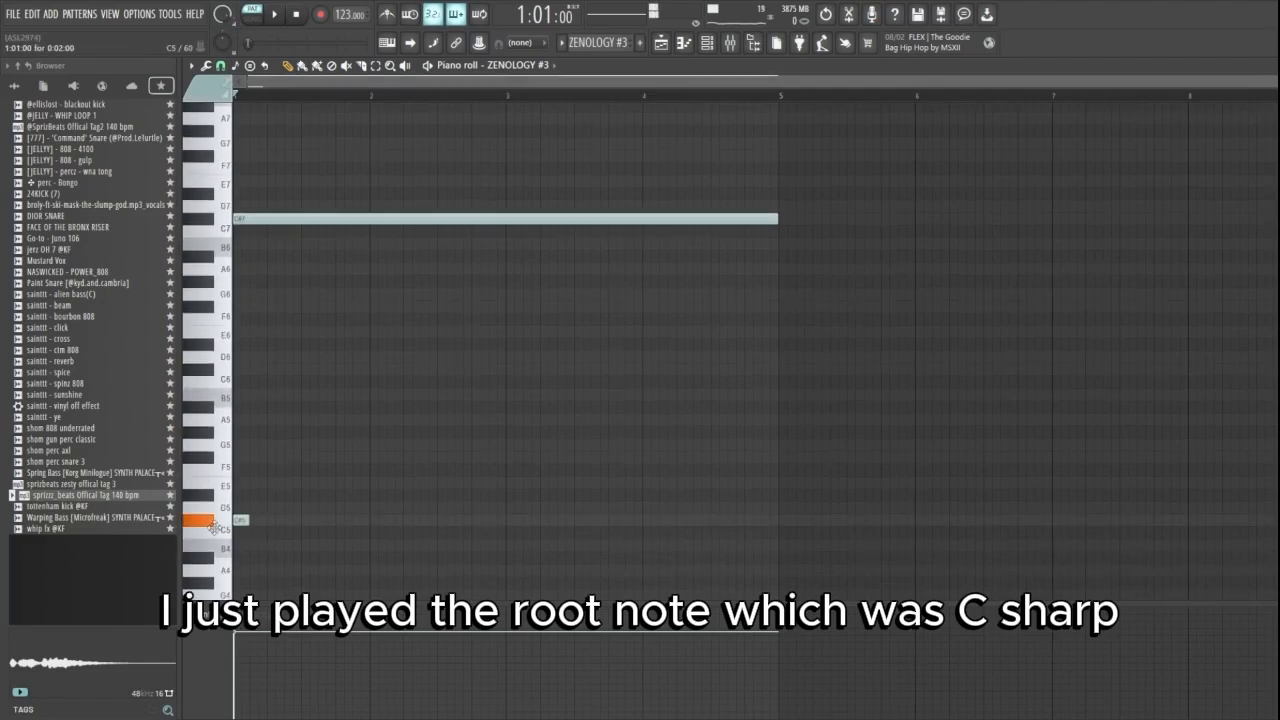
drag(213, 527, 178, 204)
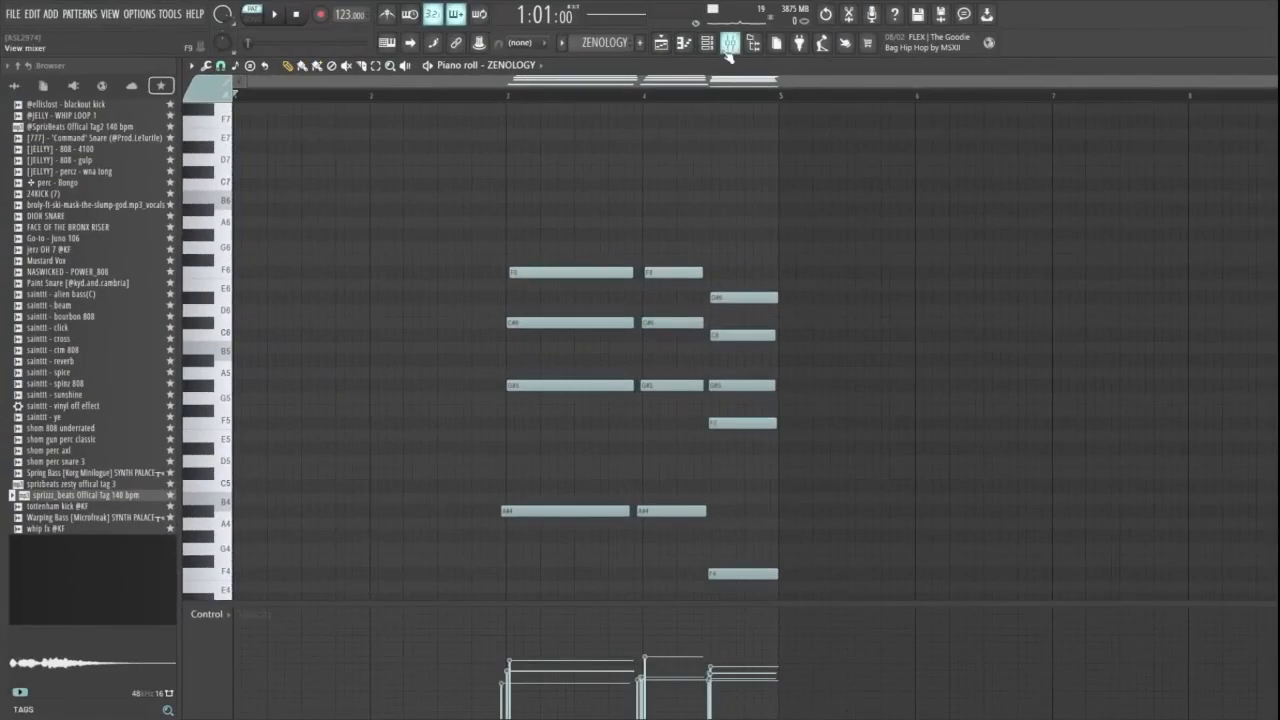
- Open the ZENOLOGY channel's chord notes in the piano roll and select all of them
click(707, 42)
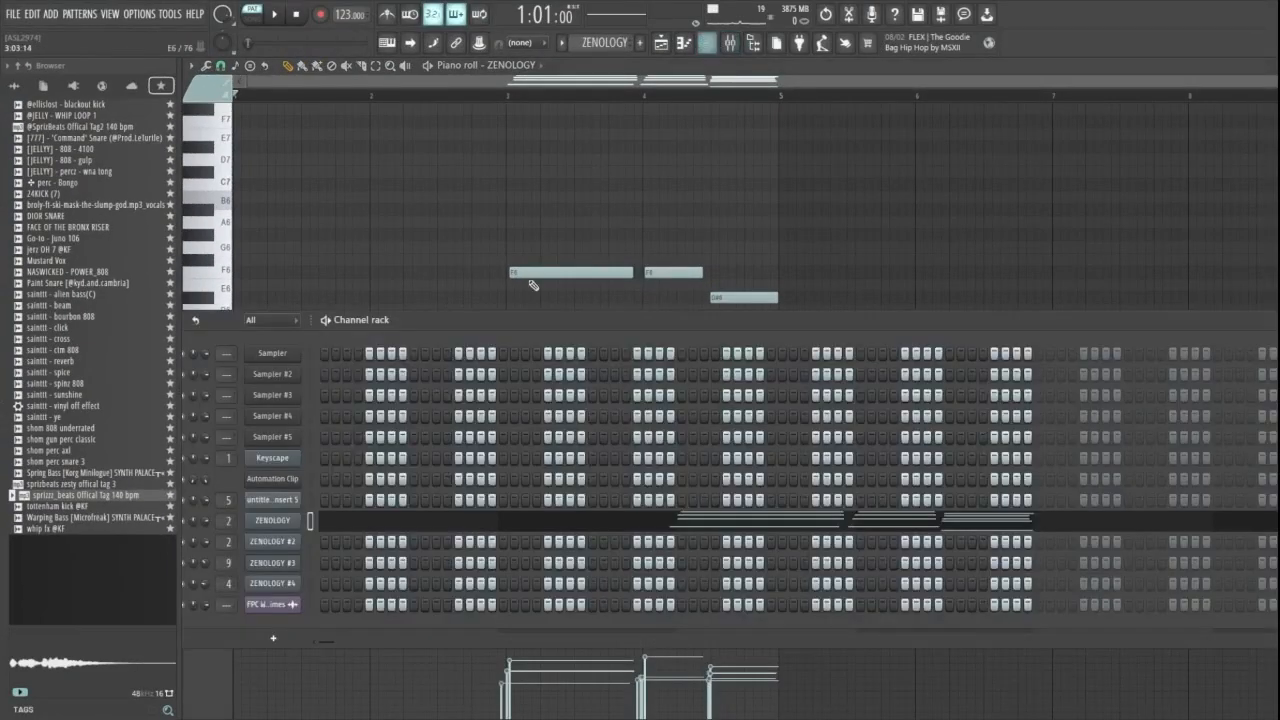
click(276, 522)
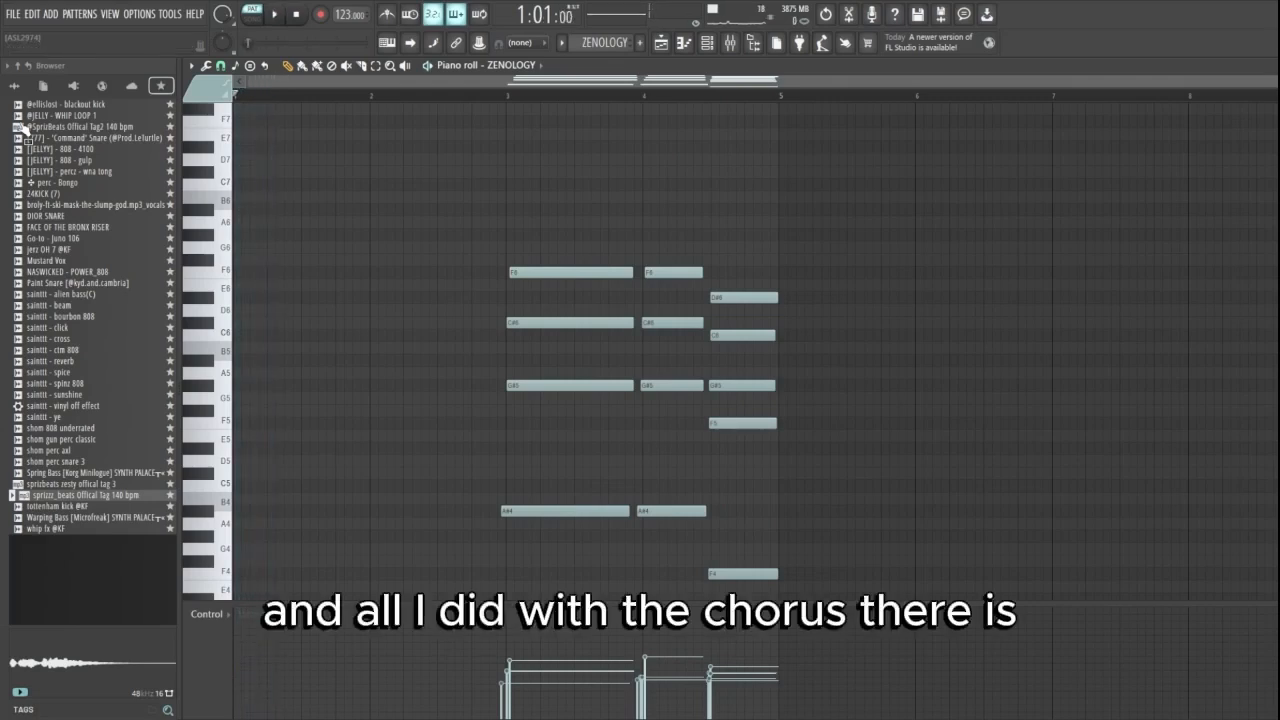
drag(477, 164, 154, 602)
scroll(510, 292, up, 10)
drag(988, 338, 215, 602)
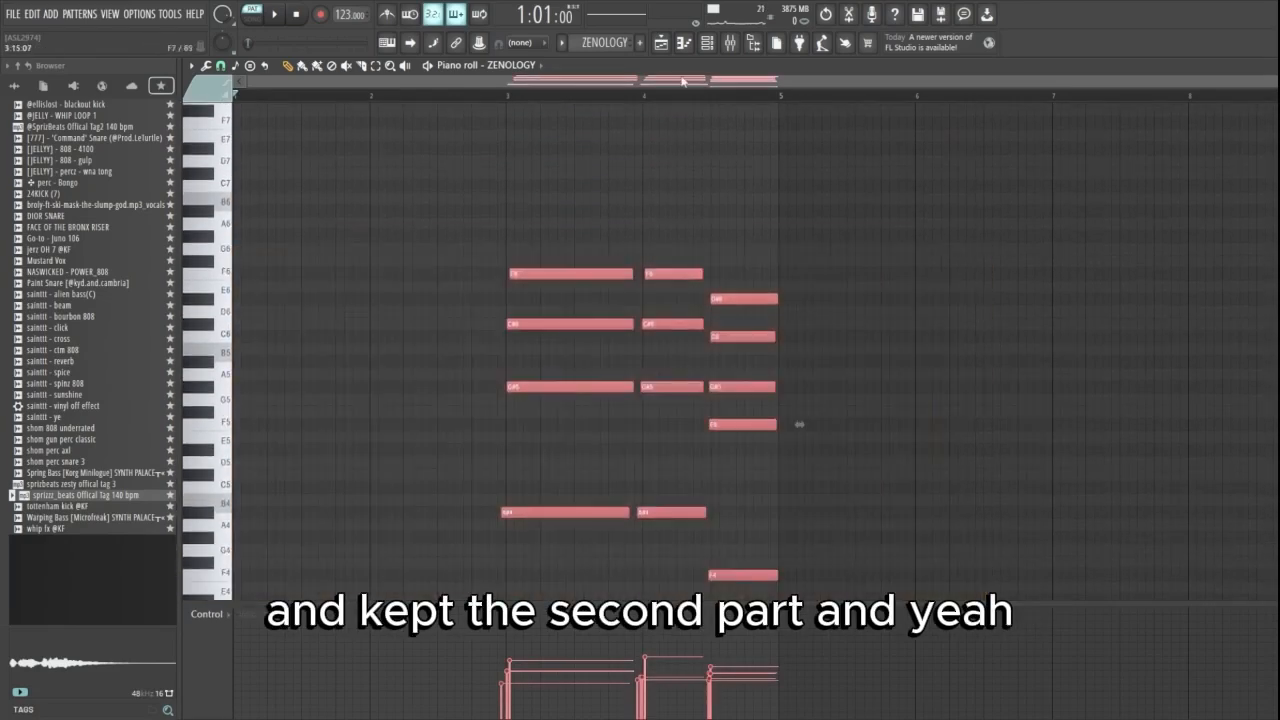
- Go back to the playlist and play the full melody arrangement
scroll(762, 286, down, 5)
scroll(766, 137, up, 3)
click(661, 43)
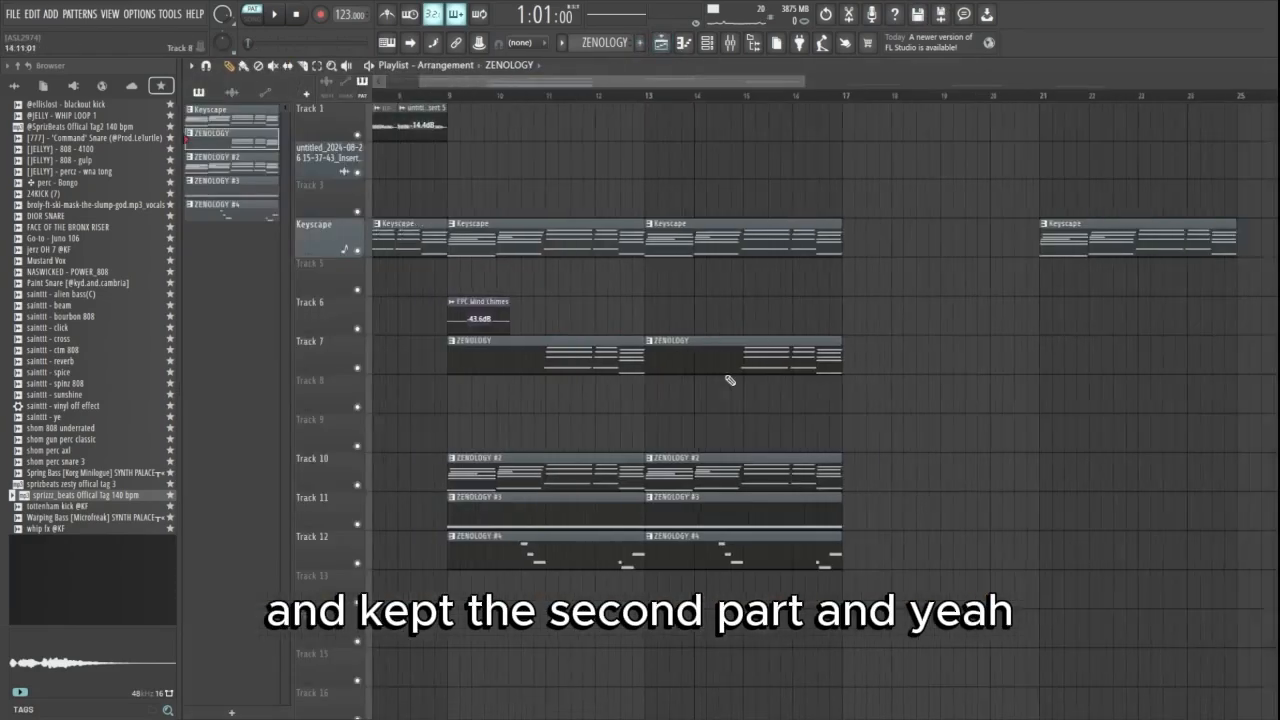
scroll(716, 362, down, 5)
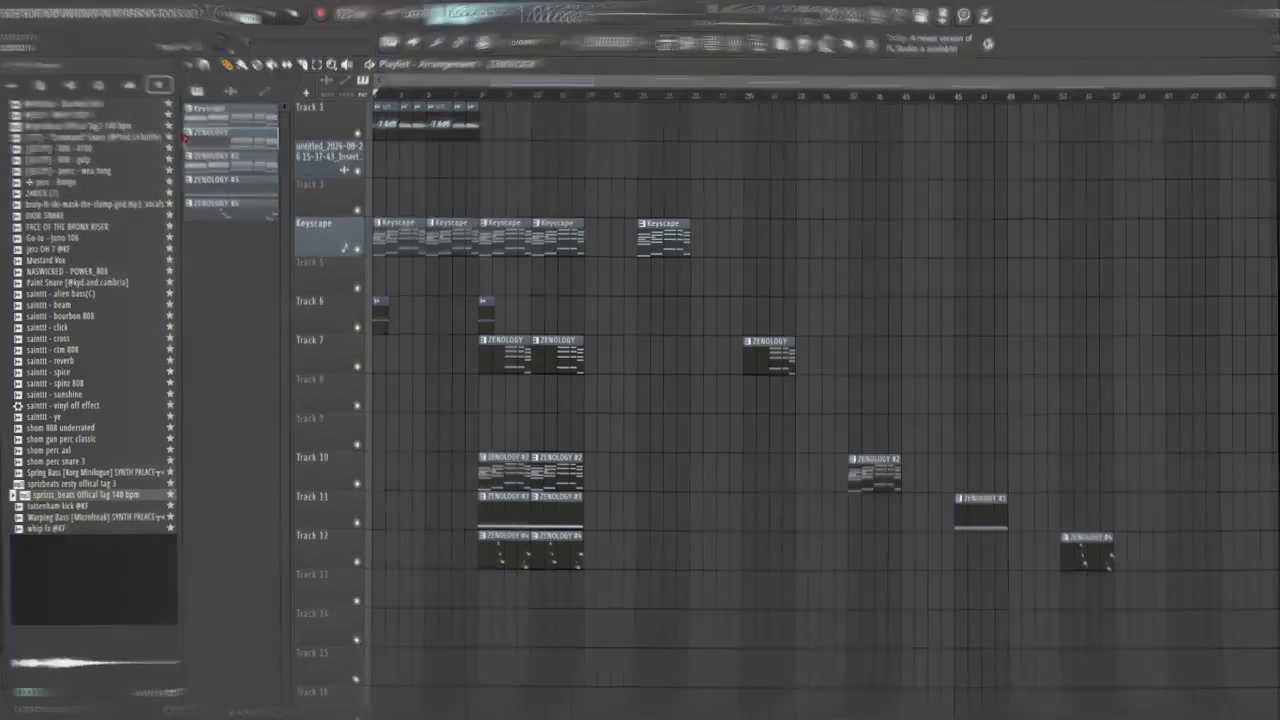
scroll(455, 553, up, 5)
key(space)
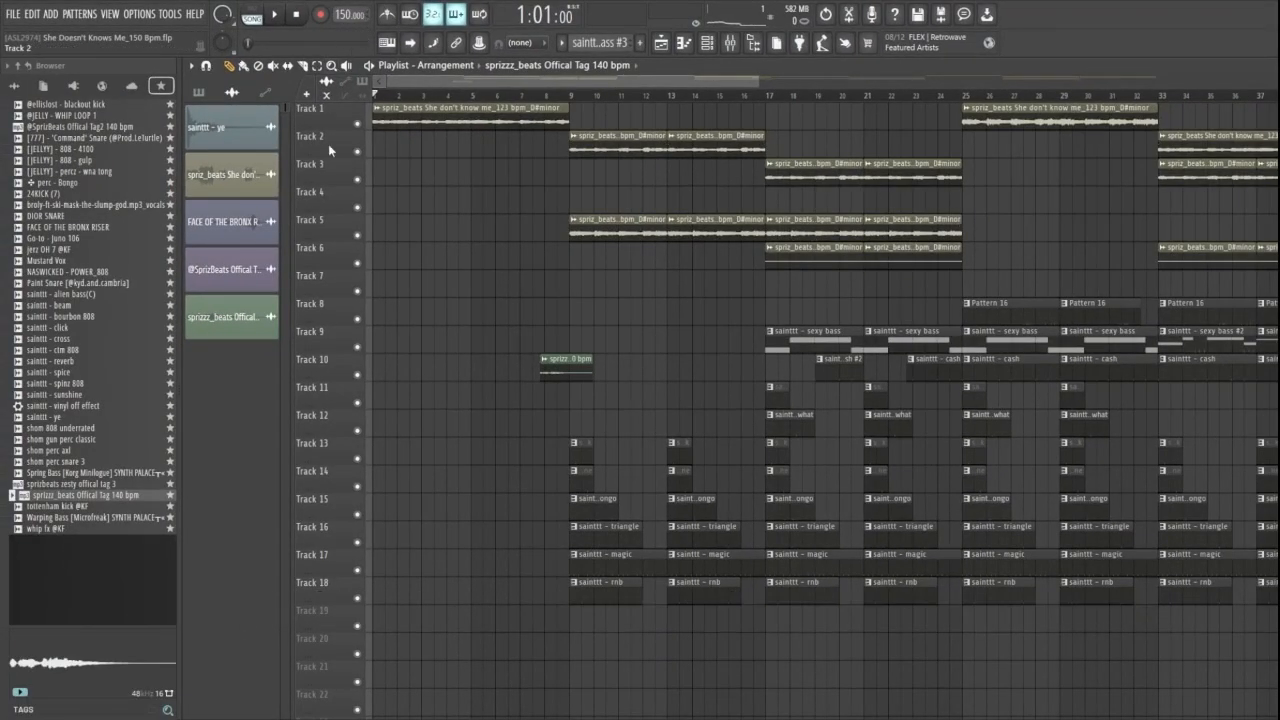
- Open the notes of the magic and rnb percussion clips on Tracks 17 and 18, play them, and return to the playlist
scroll(1050, 465, up, 2)
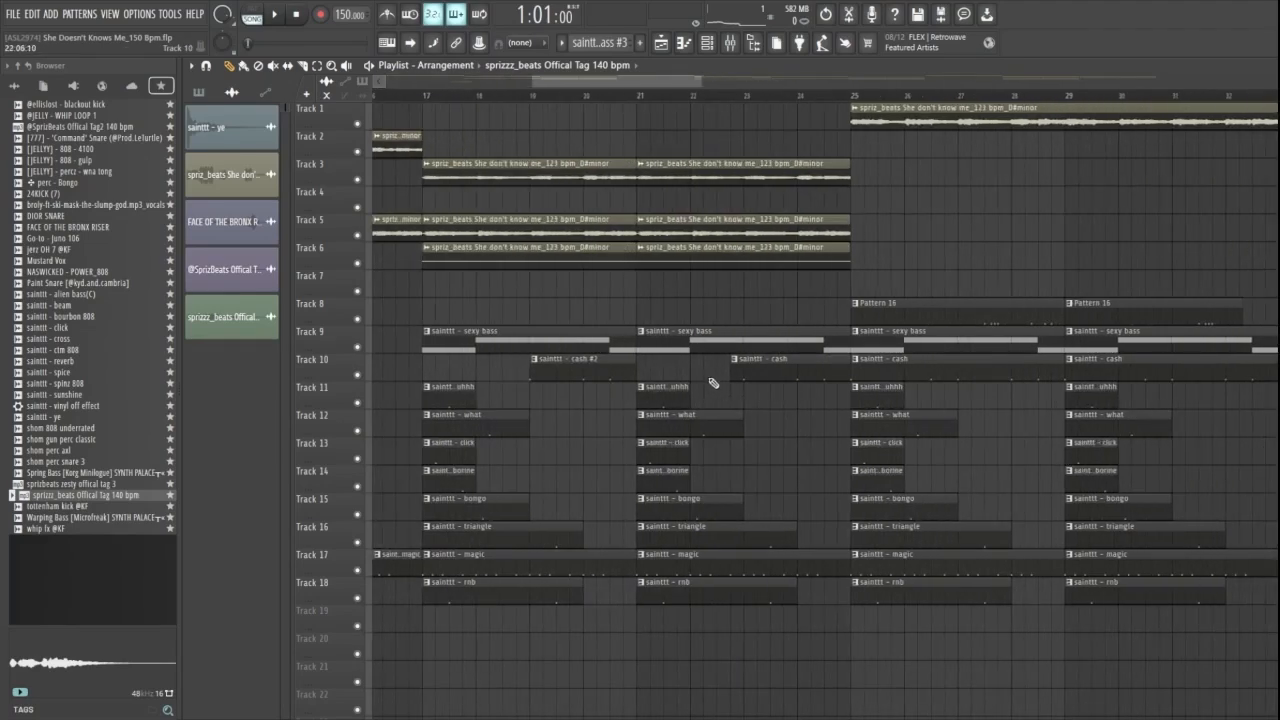
scroll(717, 388, down, 2)
double_click(563, 562)
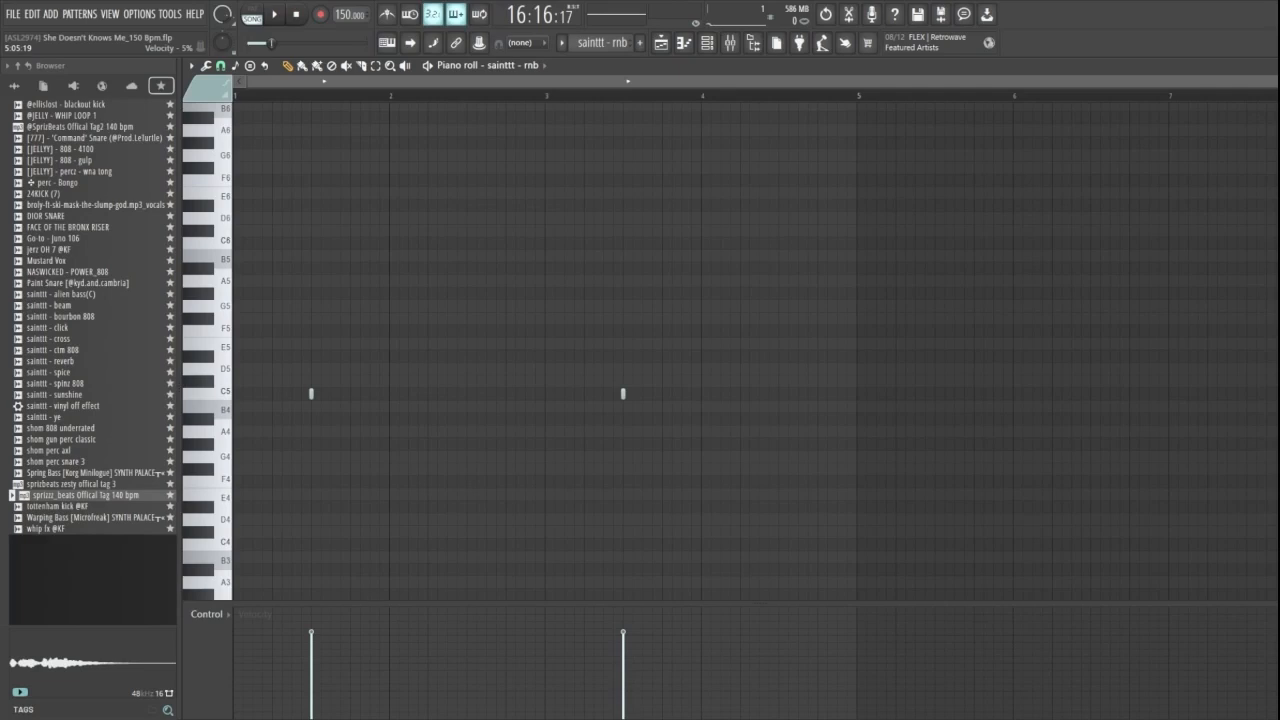
key(space)
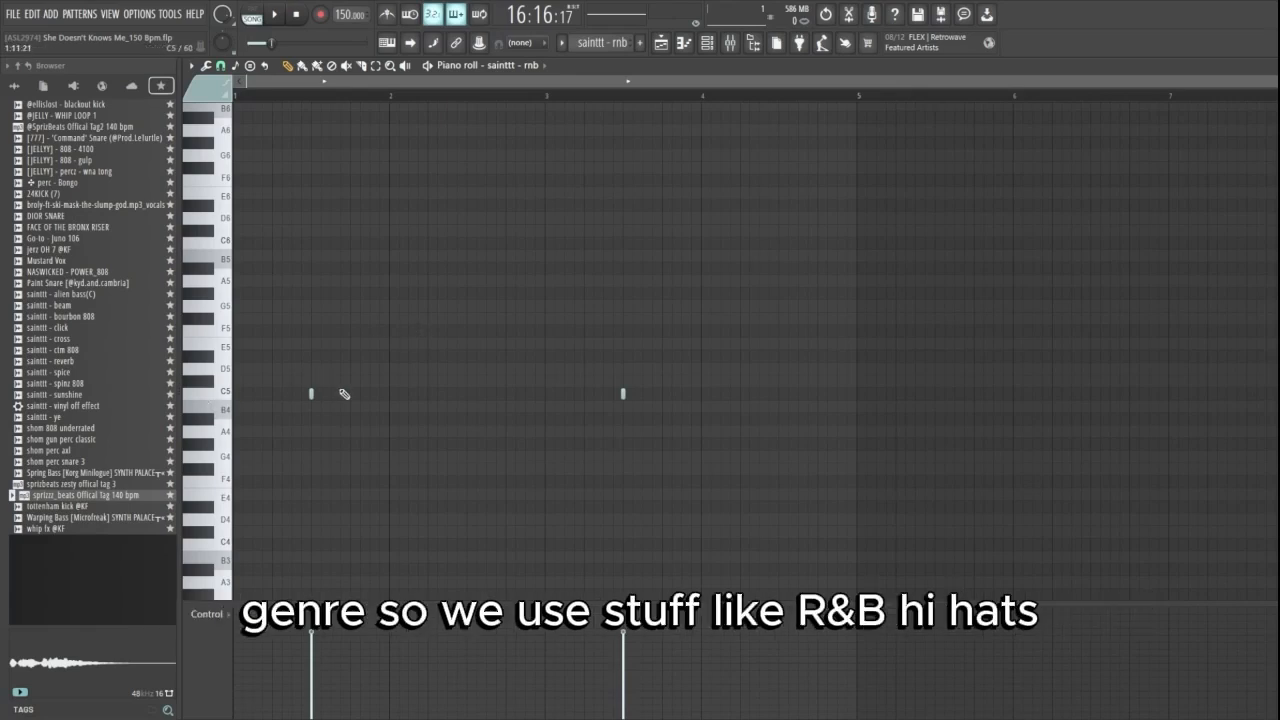
click(664, 45)
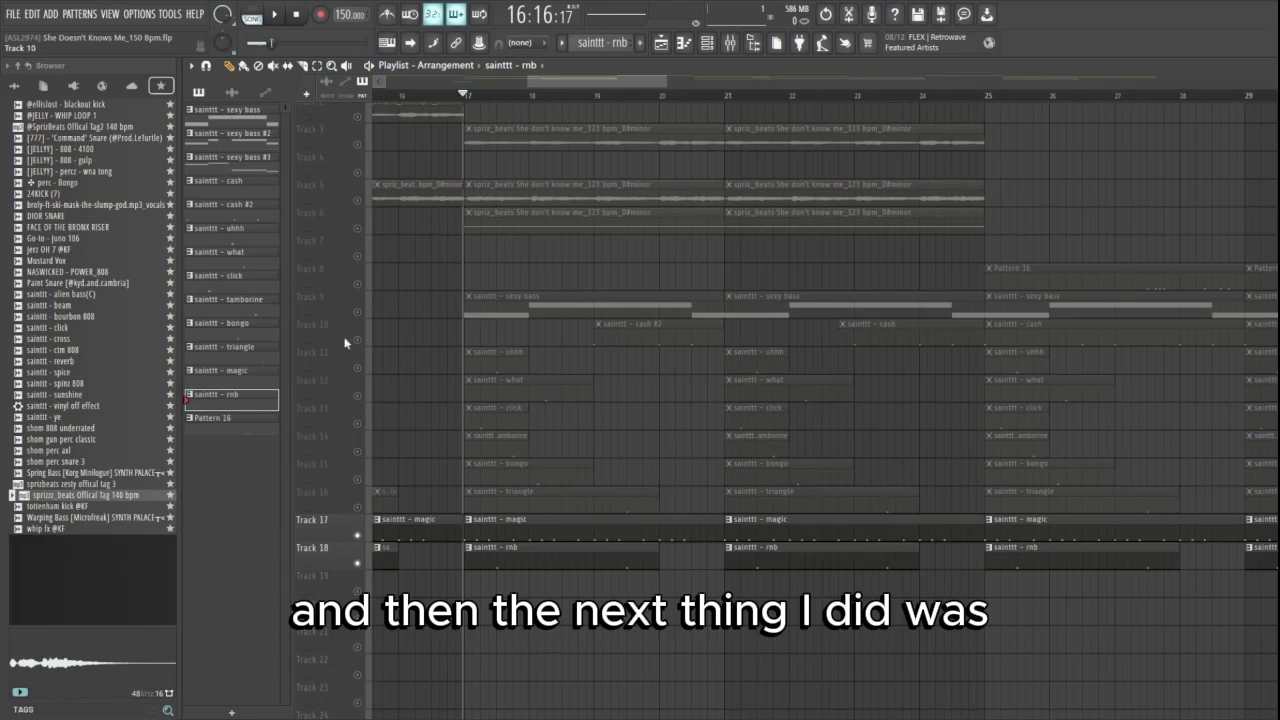
- Unmute Track 9, open the notes of its first sexy bass clip, and play the bass with the percussion
click(358, 312)
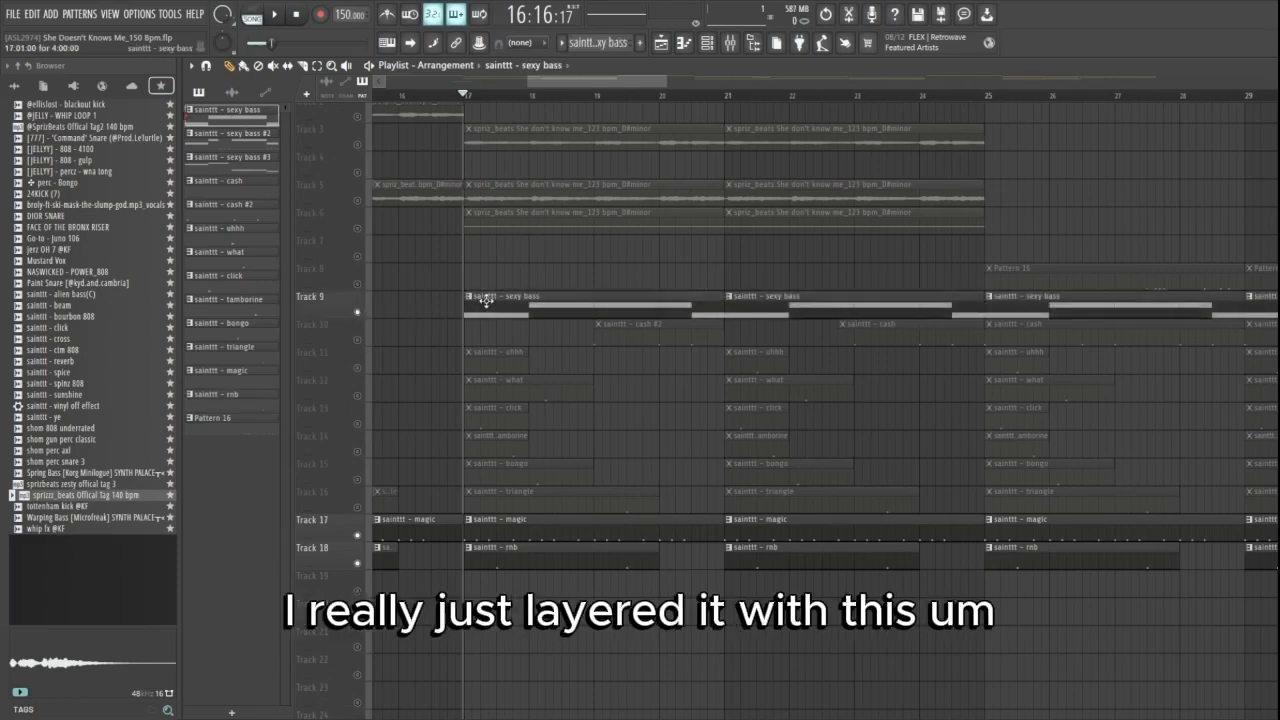
double_click(486, 302)
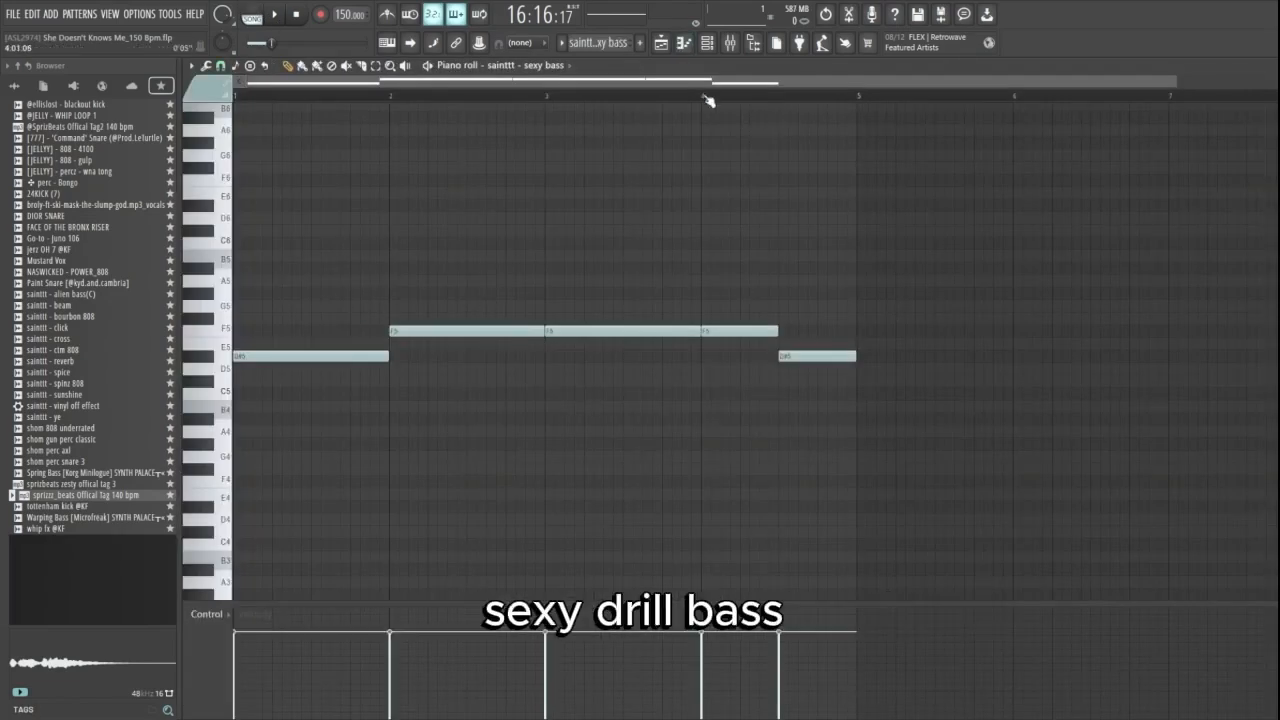
key(space)
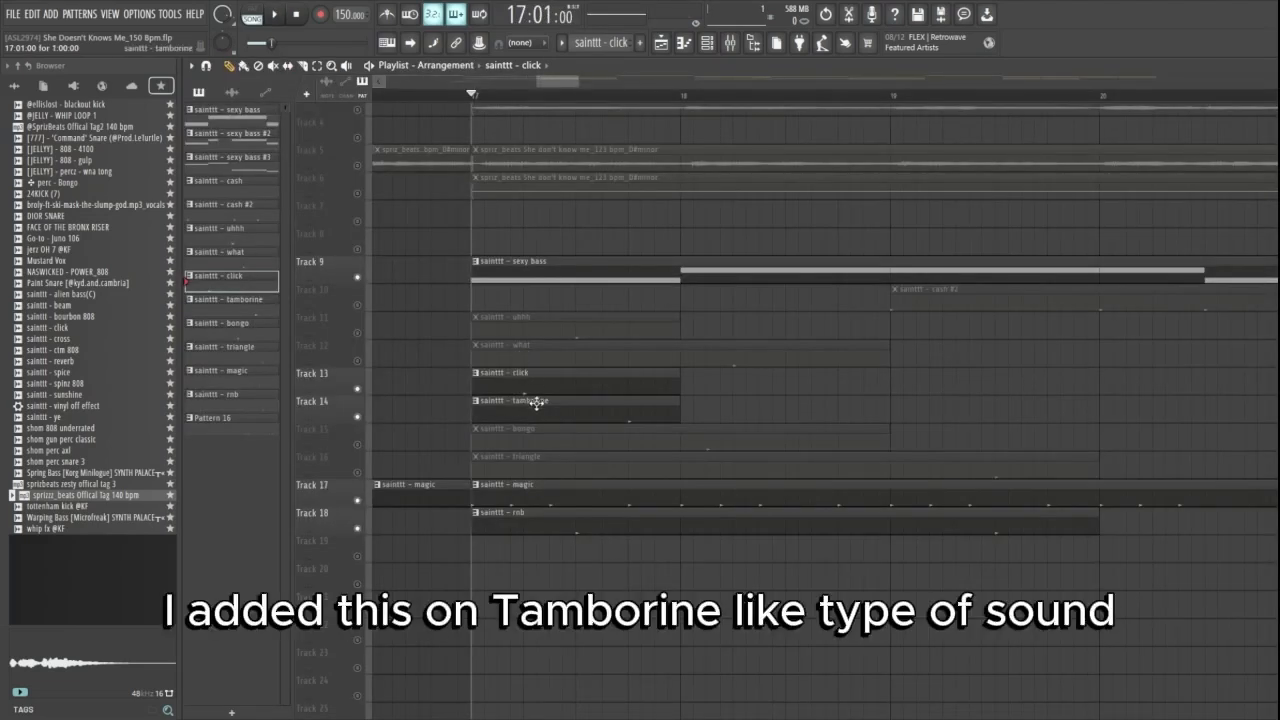
- Inspect the notes of the tamborine, bongo, triangle, what and uhhh patterns in turn, and play each with the beat
double_click(536, 400)
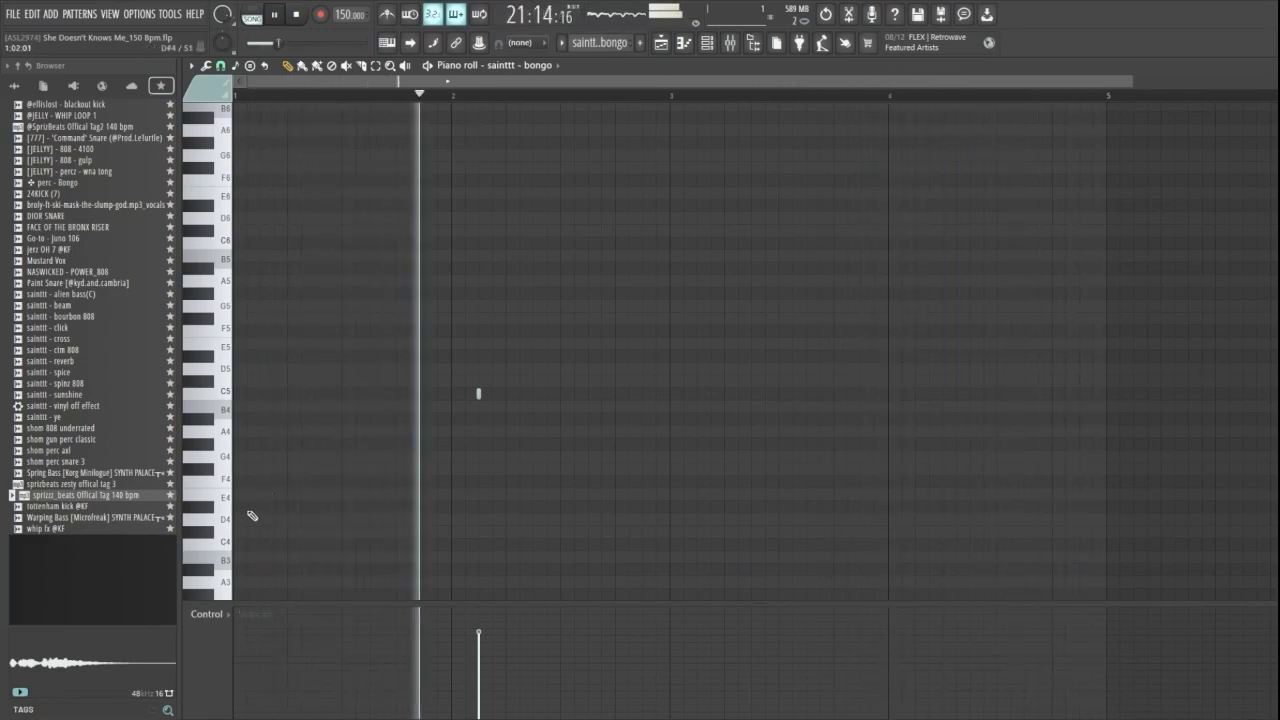
key(space)
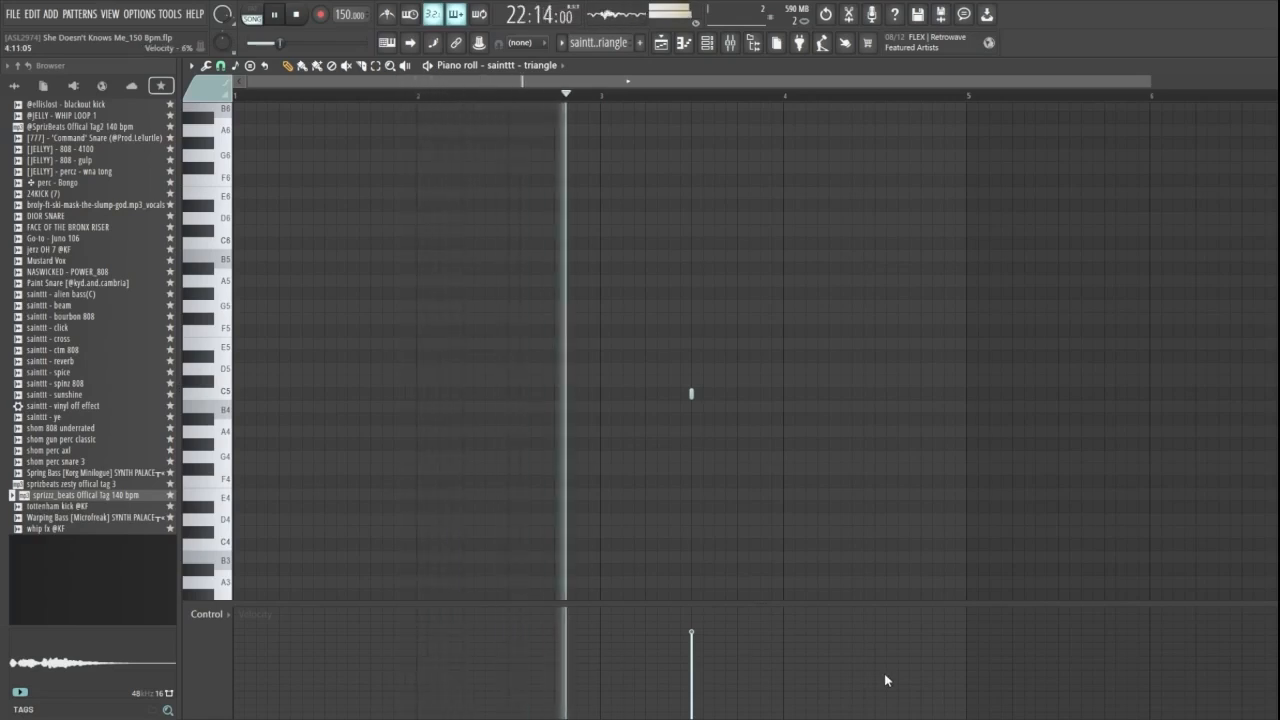
key(space)
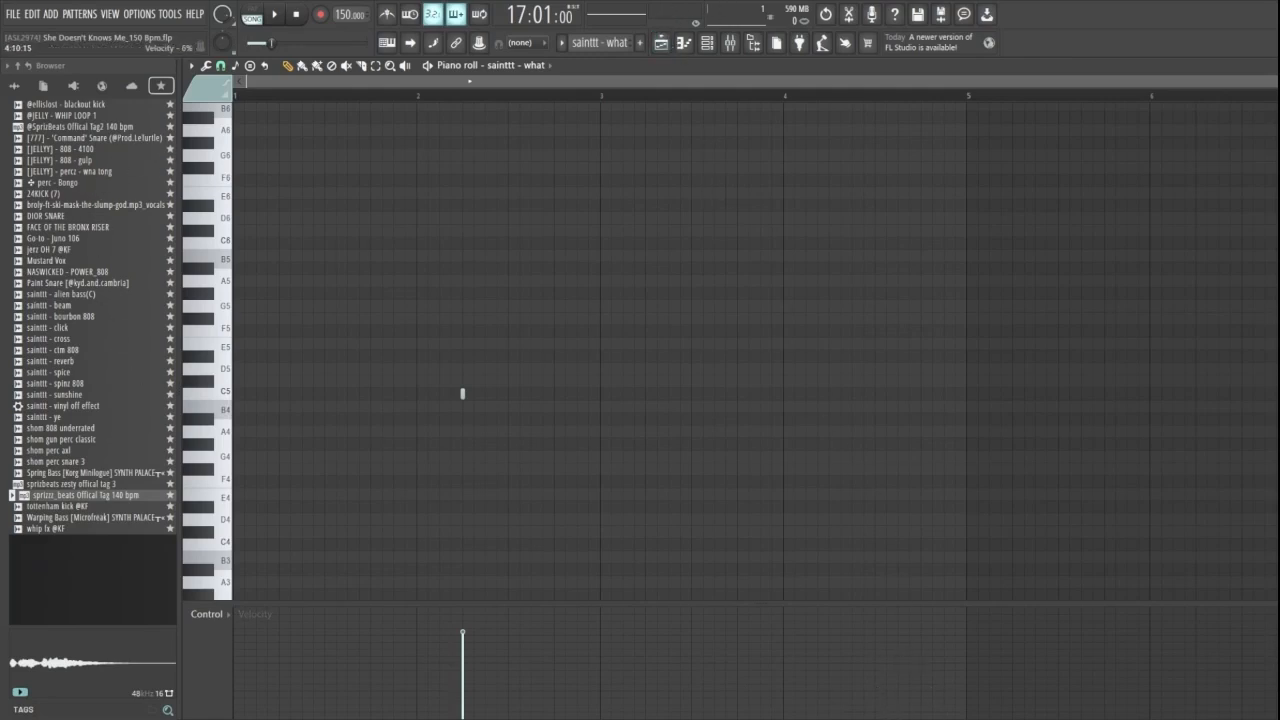
key(space)
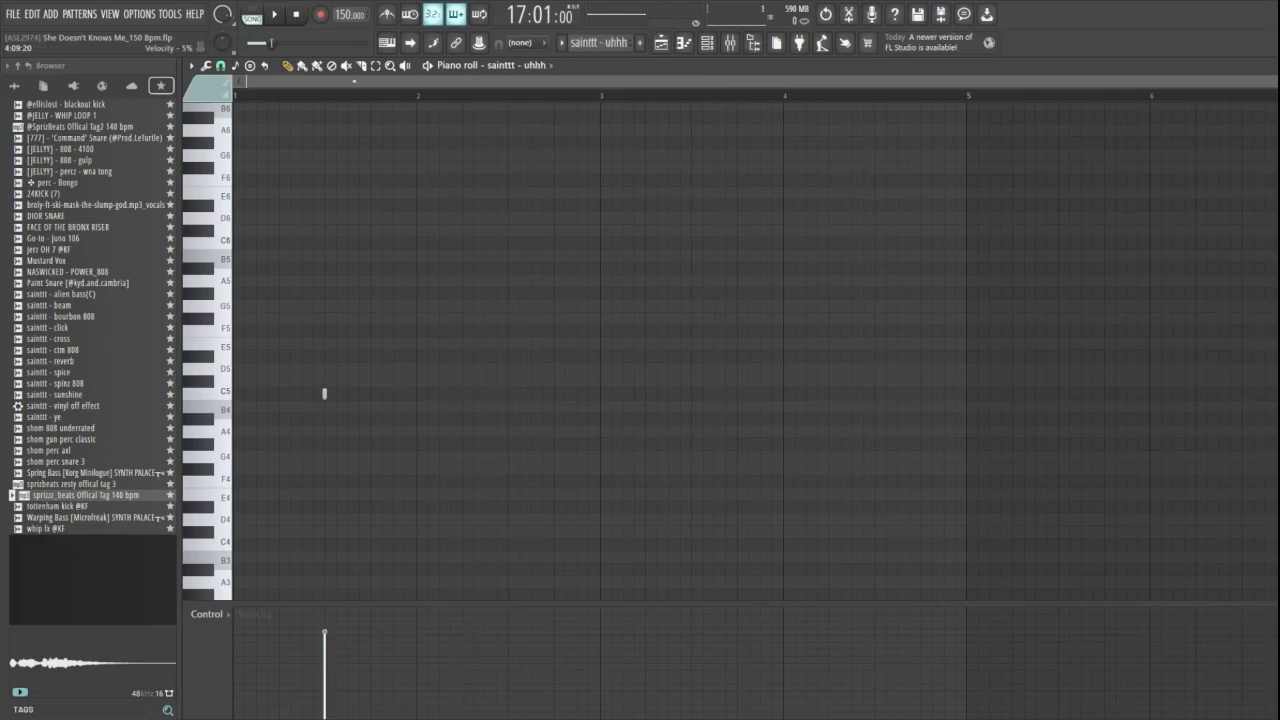
key(space)
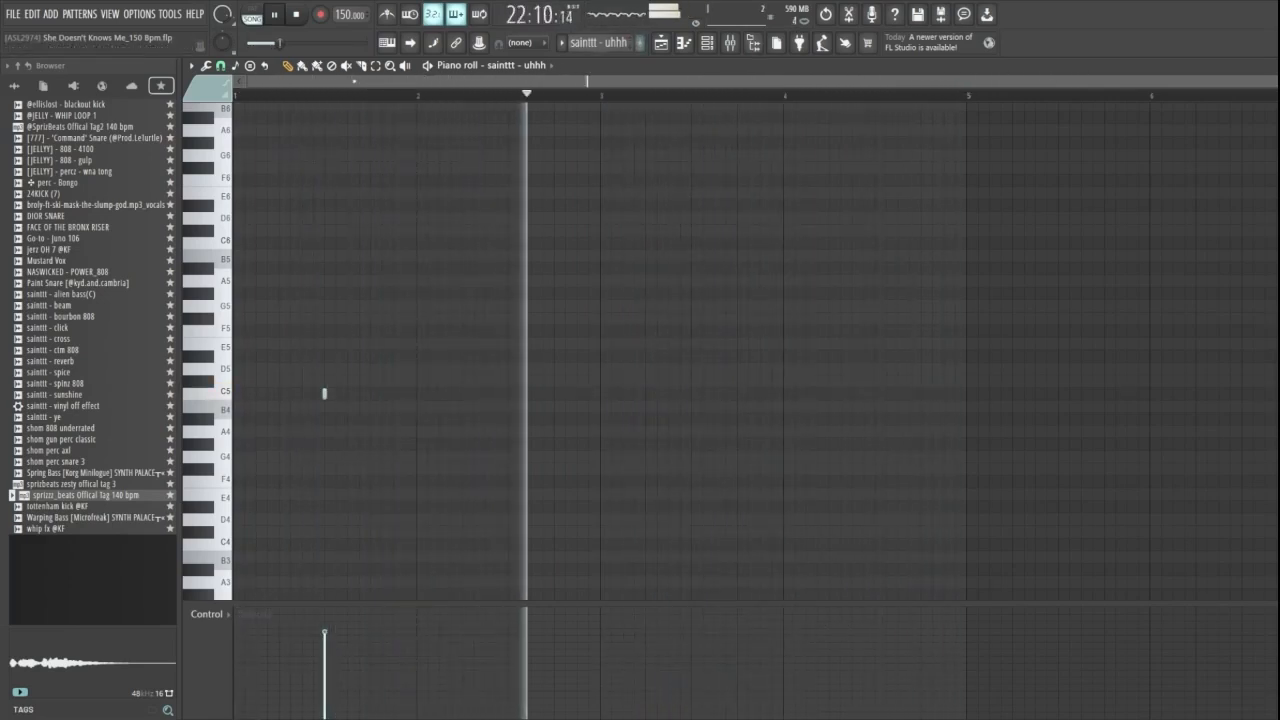
- Return to the playlist, then open the cash pattern's sampler and its notes
key(F5)
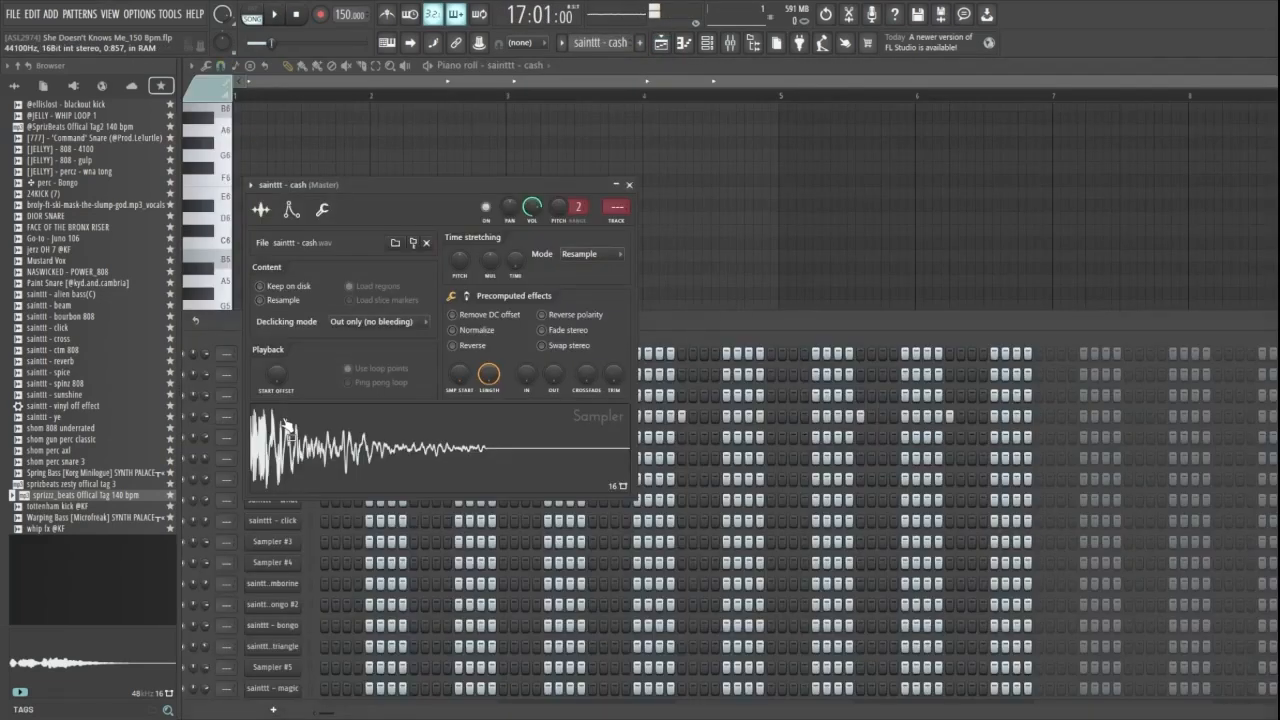
click(287, 430)
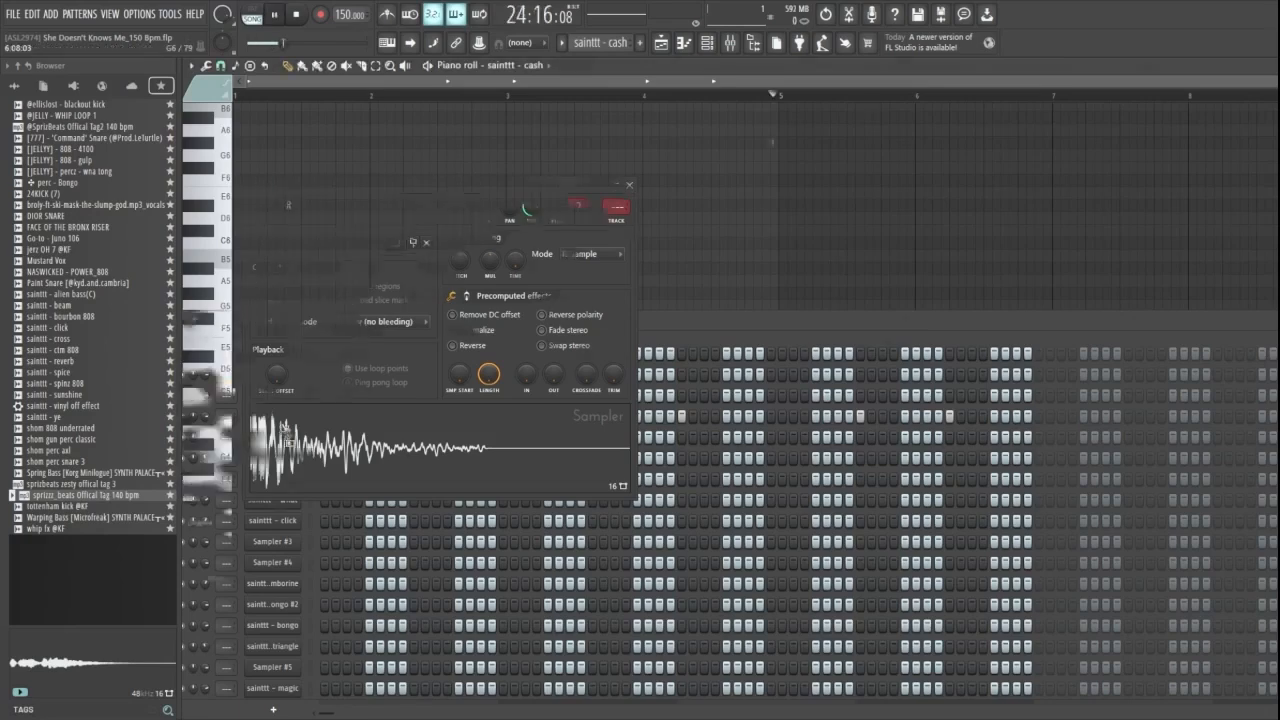
key(F7)
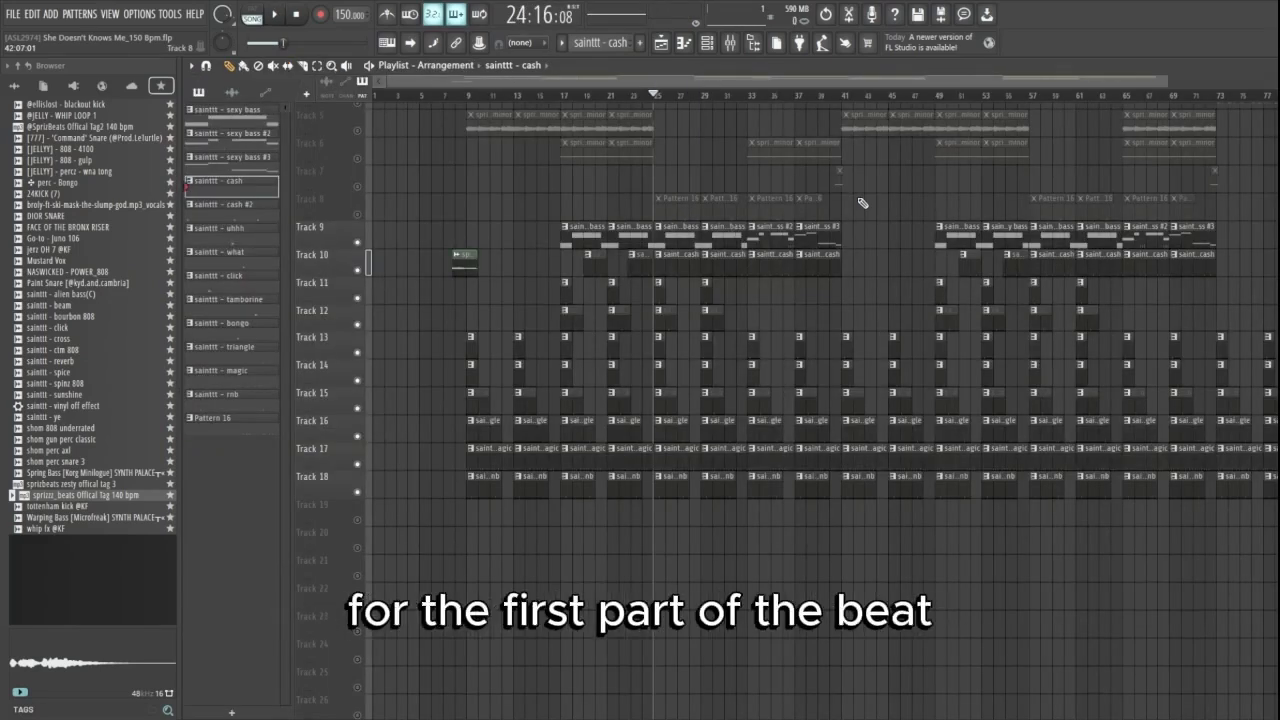
- Open the notes of the Pattern 16 clip on Track 8 and view its steps in the channel rack
scroll(825, 185, up, 4)
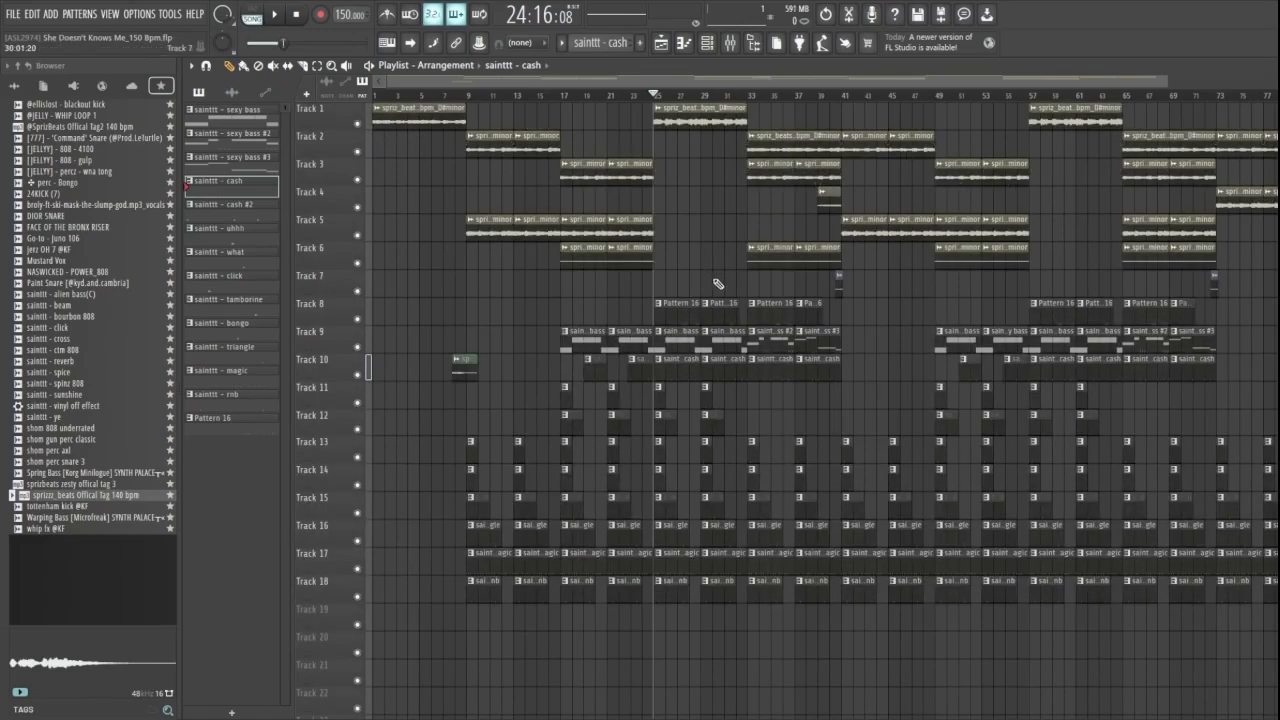
scroll(600, 306, up, 5)
double_click(561, 310)
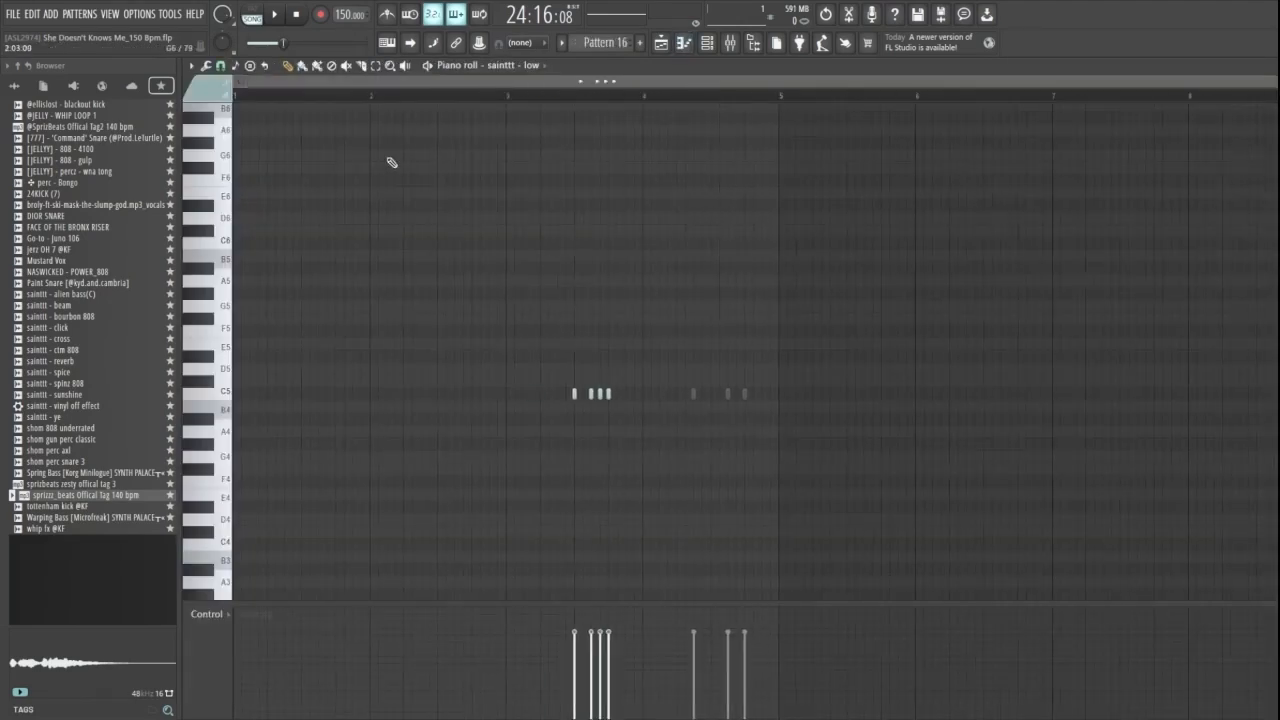
click(707, 43)
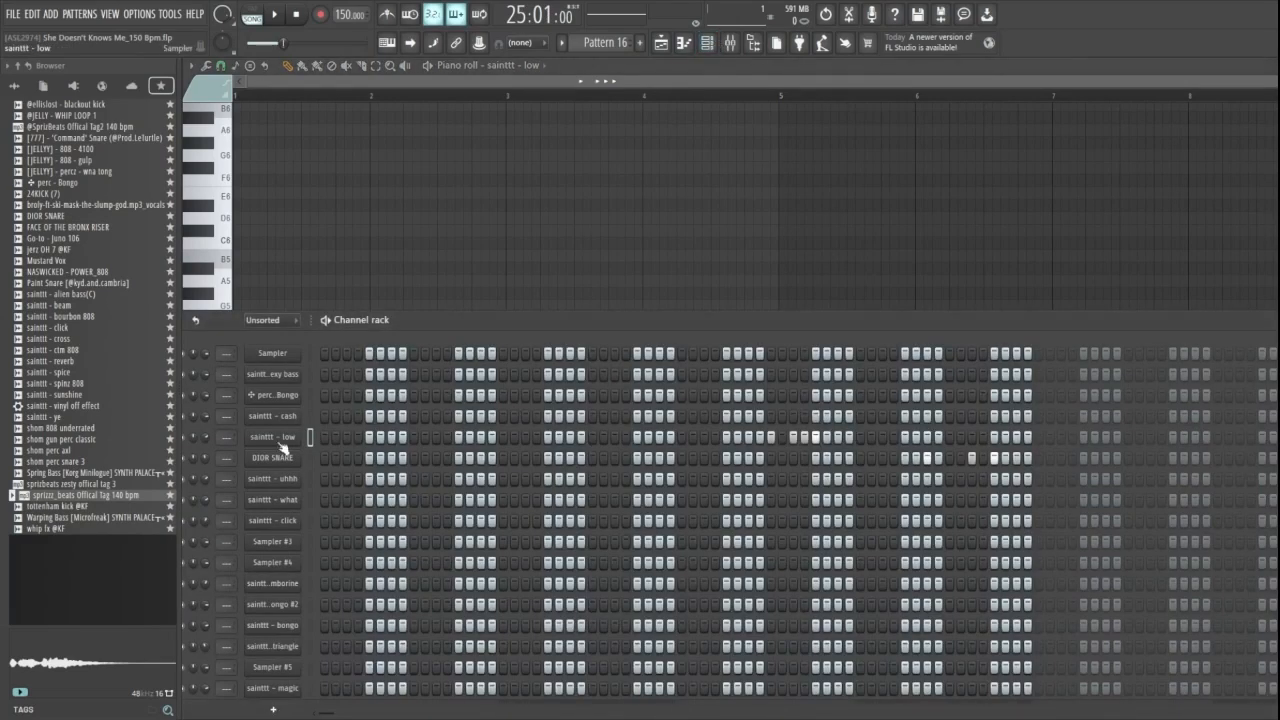
click(349, 98)
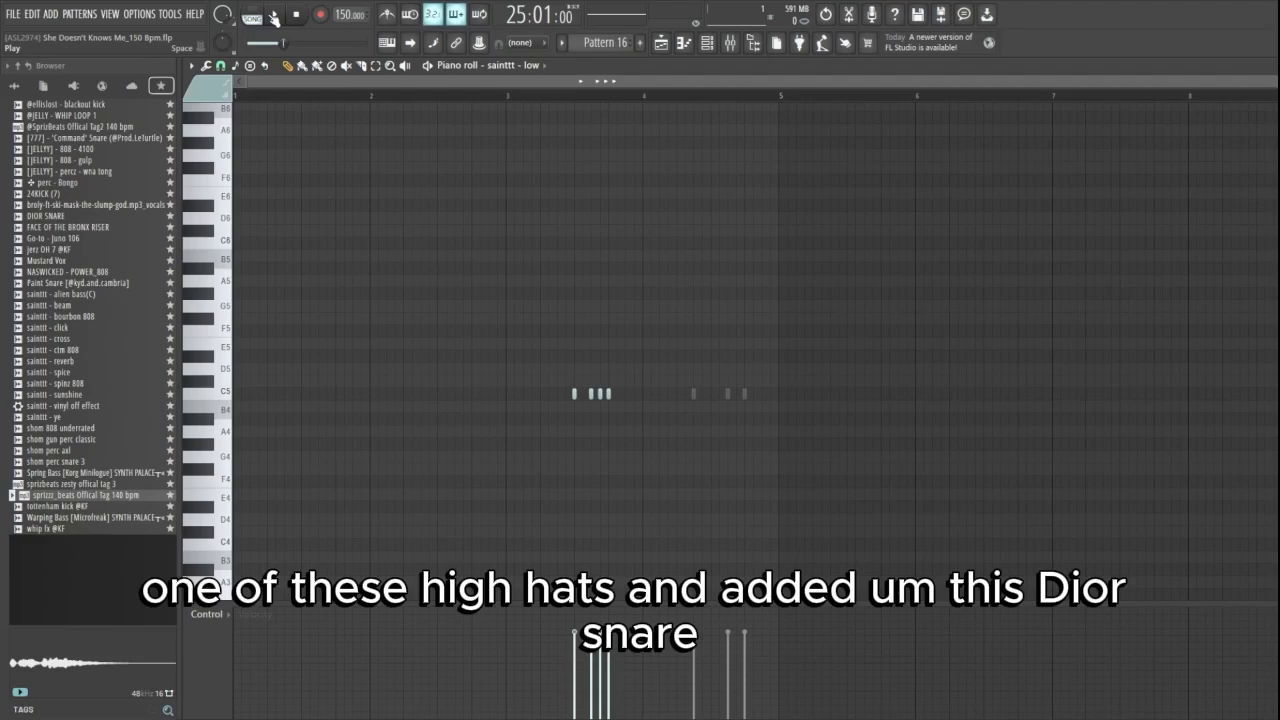
- Show the samplers of the sainttt - low and DIOR SNARE channels from the channel rack
click(707, 42)
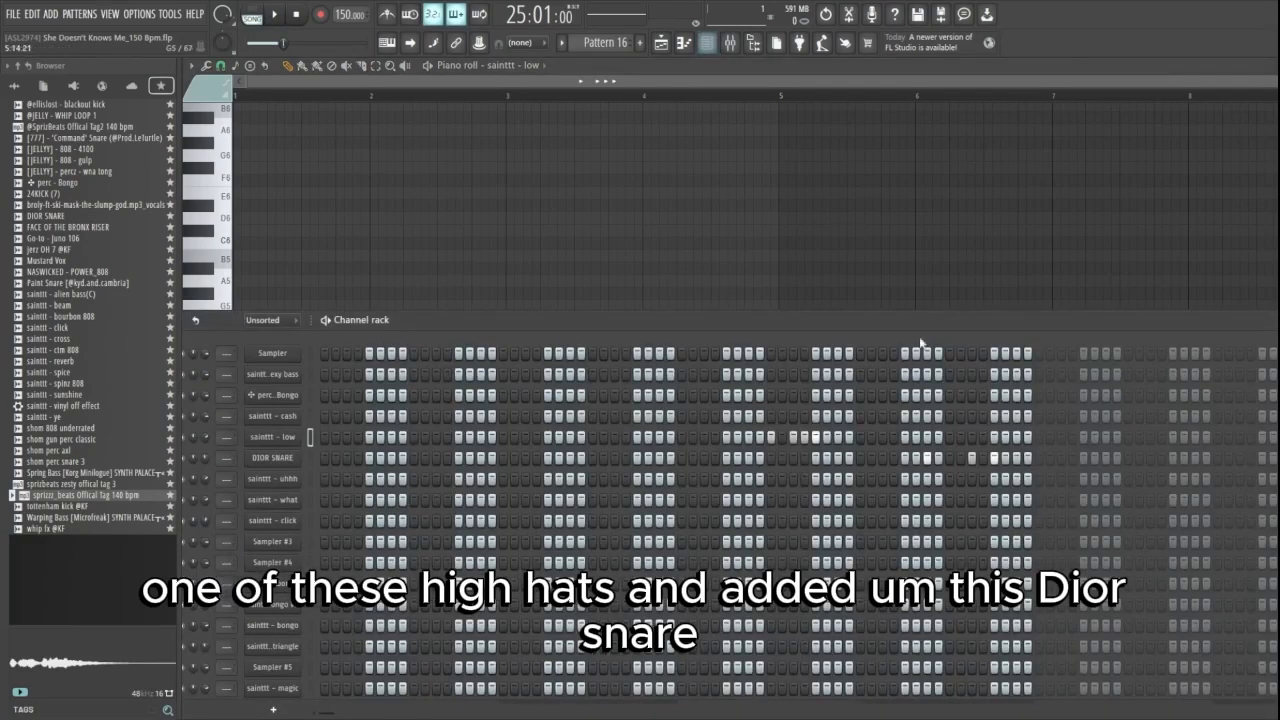
click(272, 437)
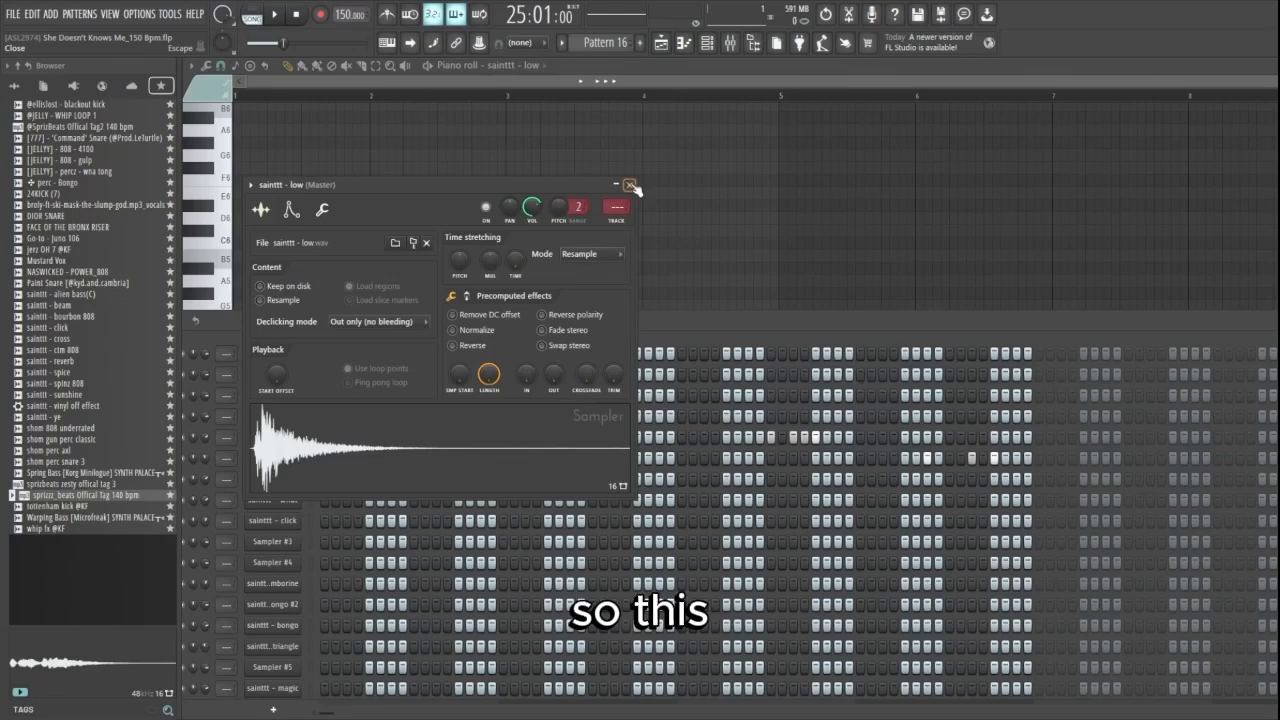
click(629, 185)
click(285, 457)
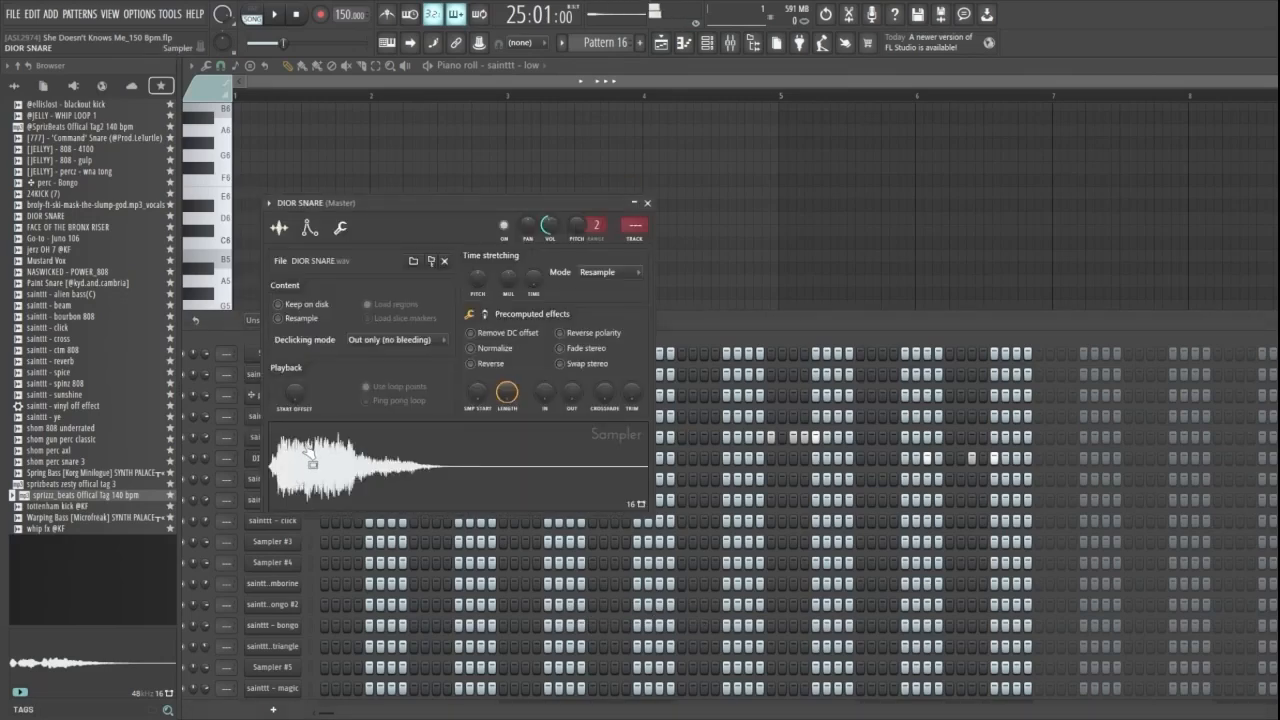
click(677, 185)
- Play the section with Pattern 16, stop playback, and return to the playlist
key(space)
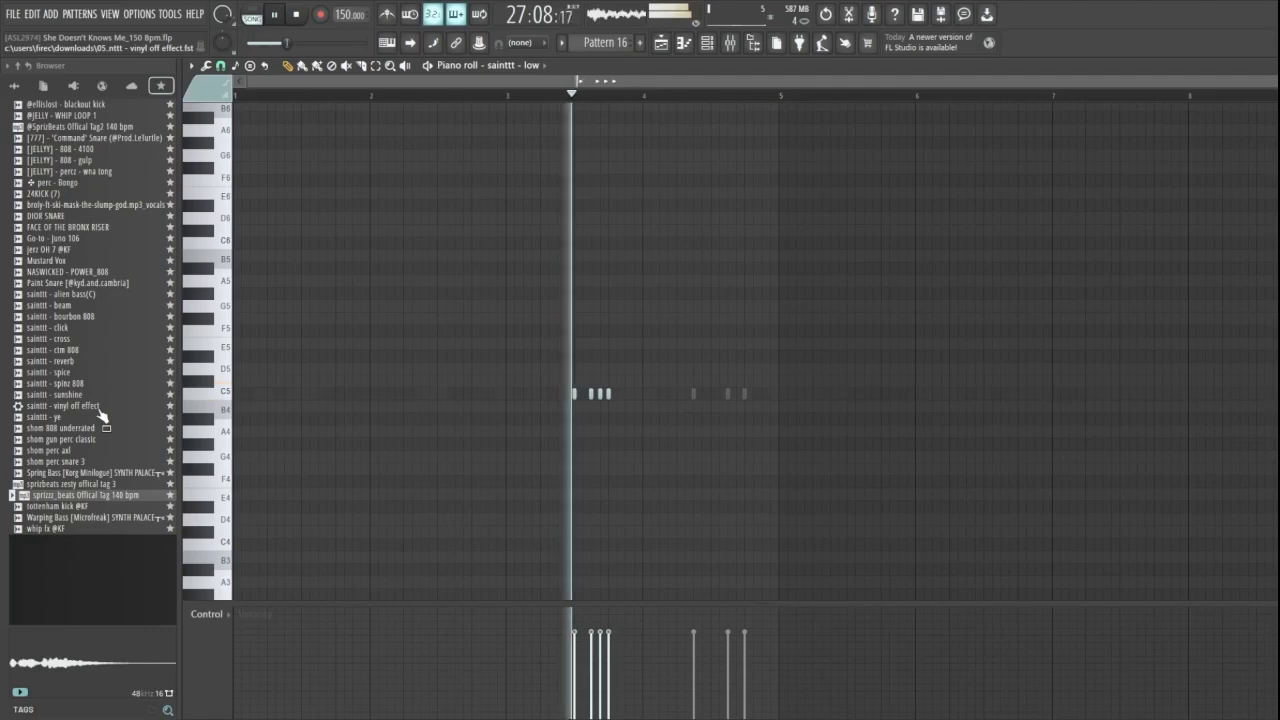
key(space)
click(662, 42)
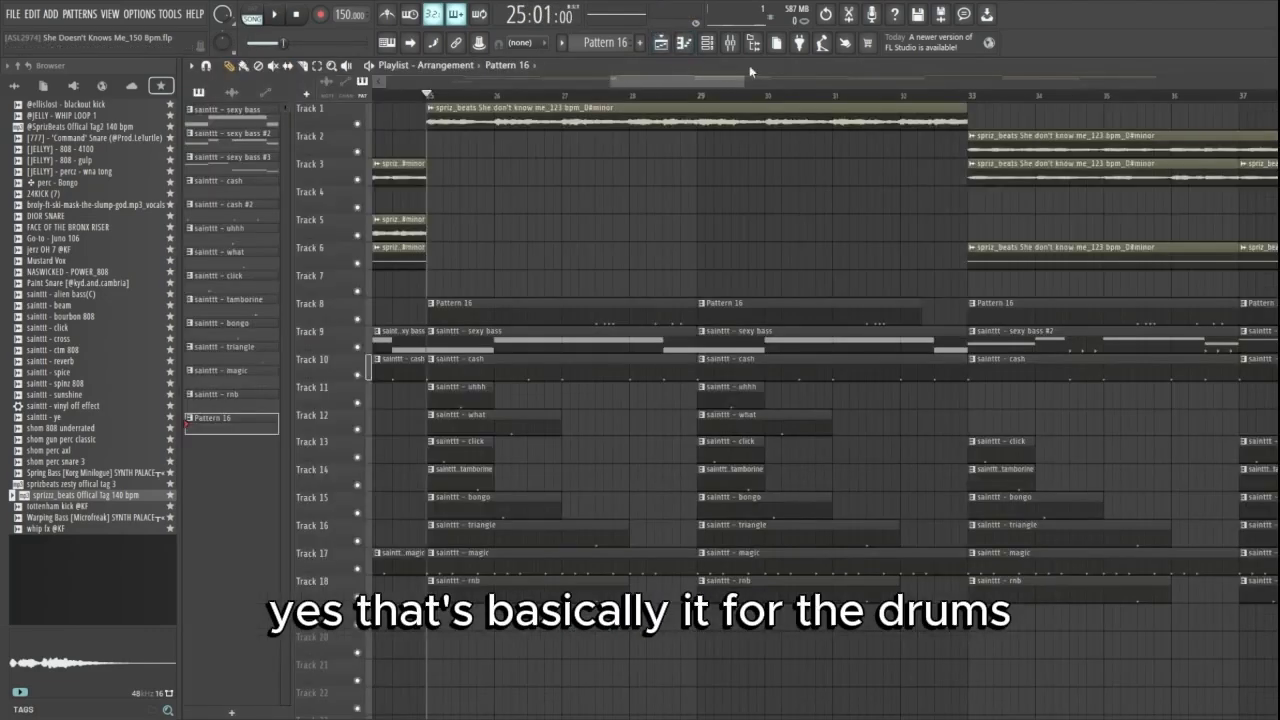
scroll(829, 166, down, 5)
- Open the mixer and show the Fruity parametric EQ 2 settings on the melody sample's Insert 1 track
key(F9)
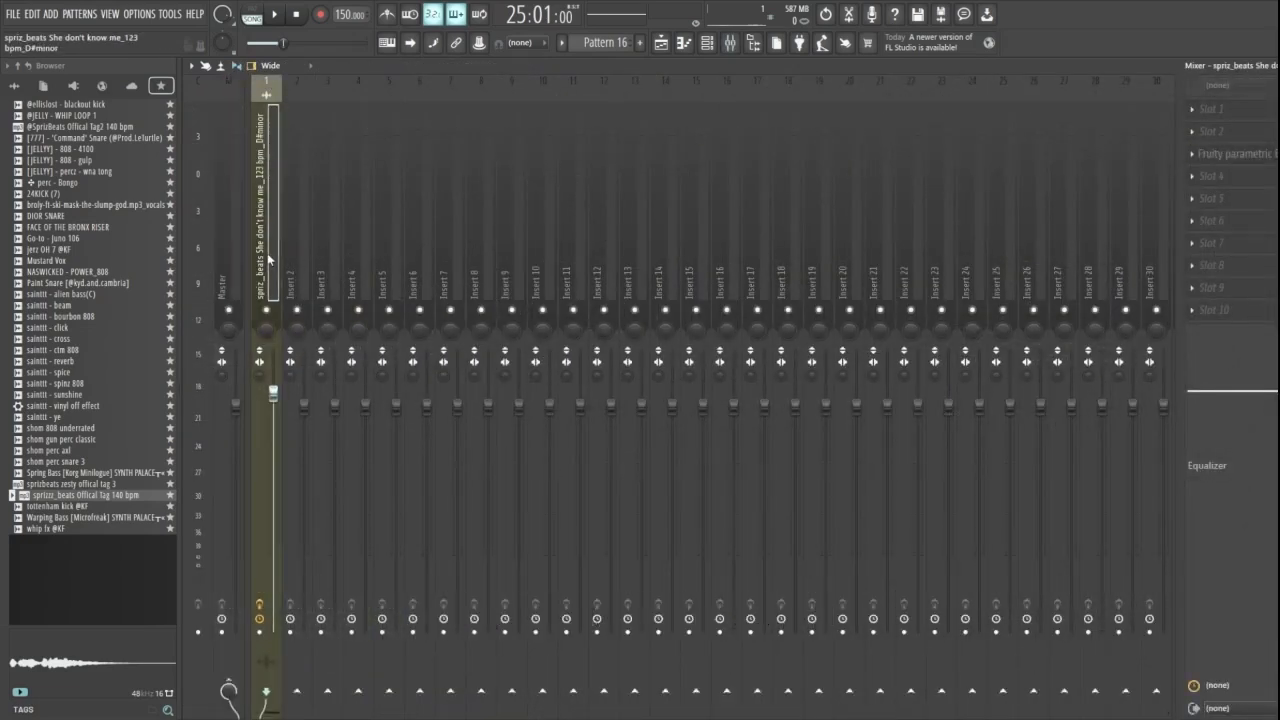
click(300, 257)
click(271, 255)
click(360, 237)
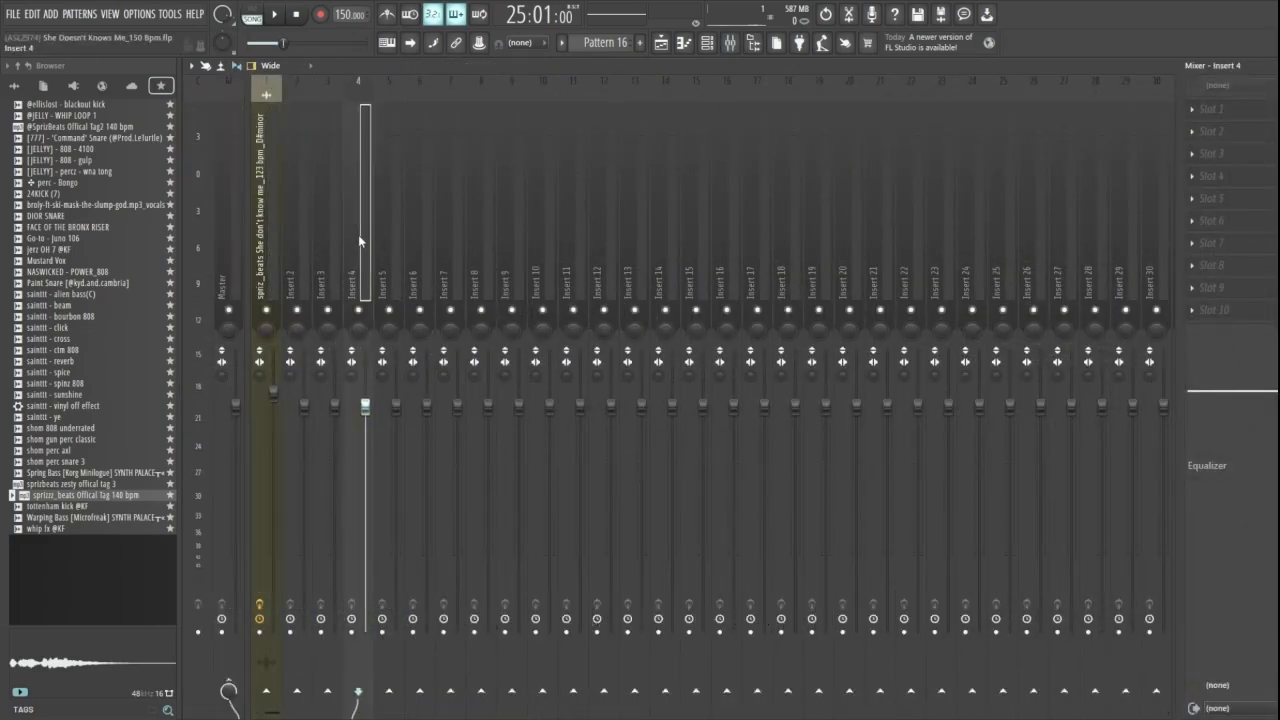
click(274, 258)
click(1235, 154)
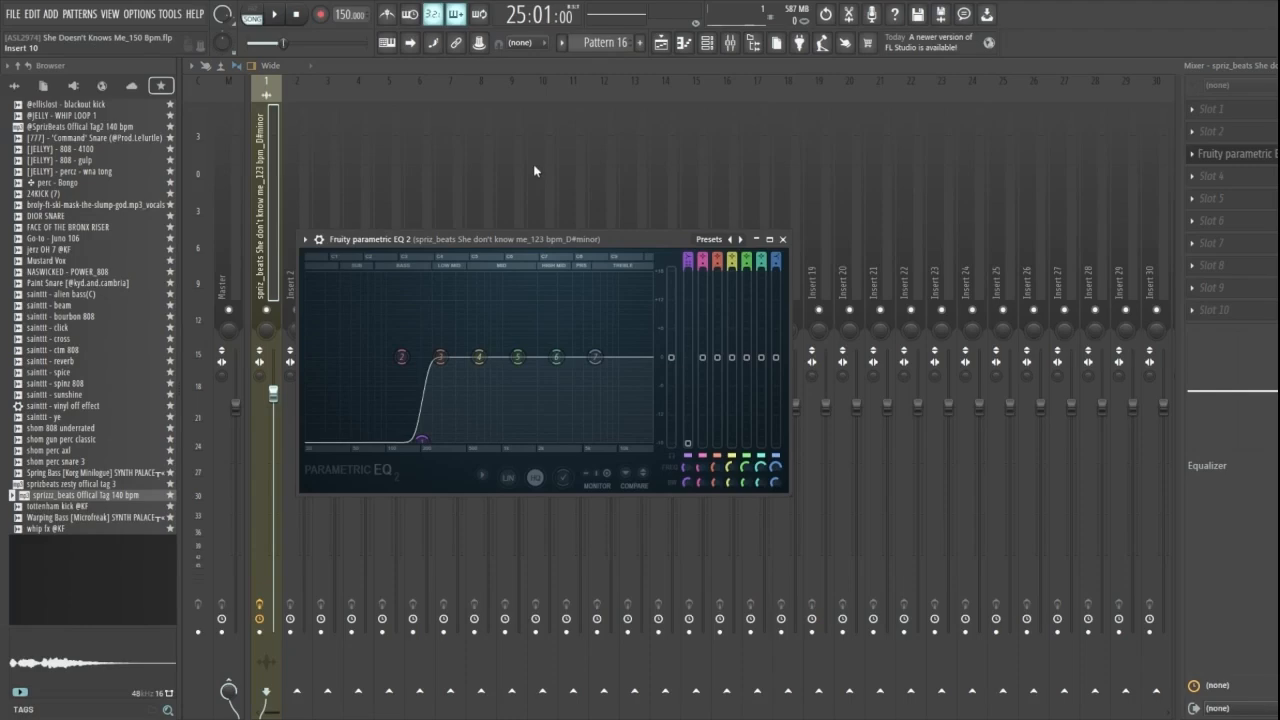